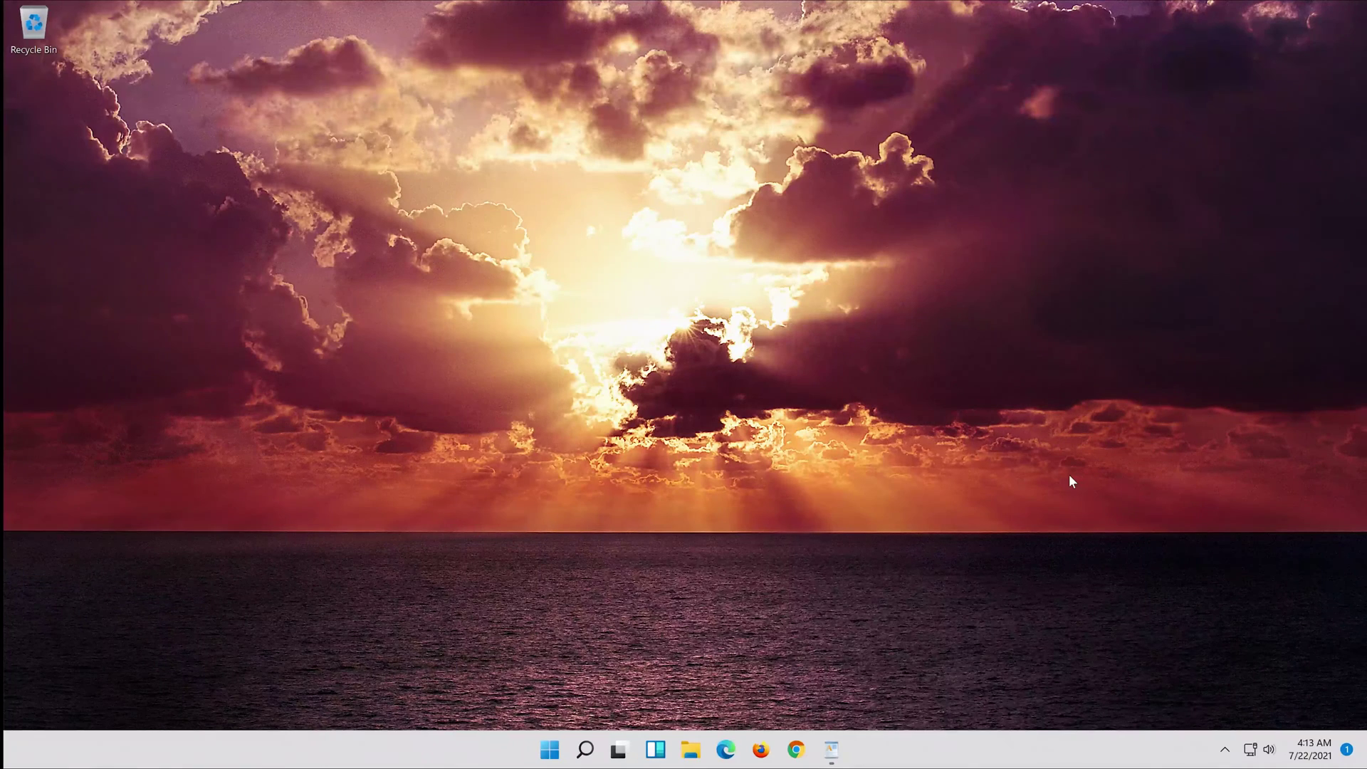
Step: Open the list of other troubleshooters in the system troubleshooting section of Windows Settings
key(super)
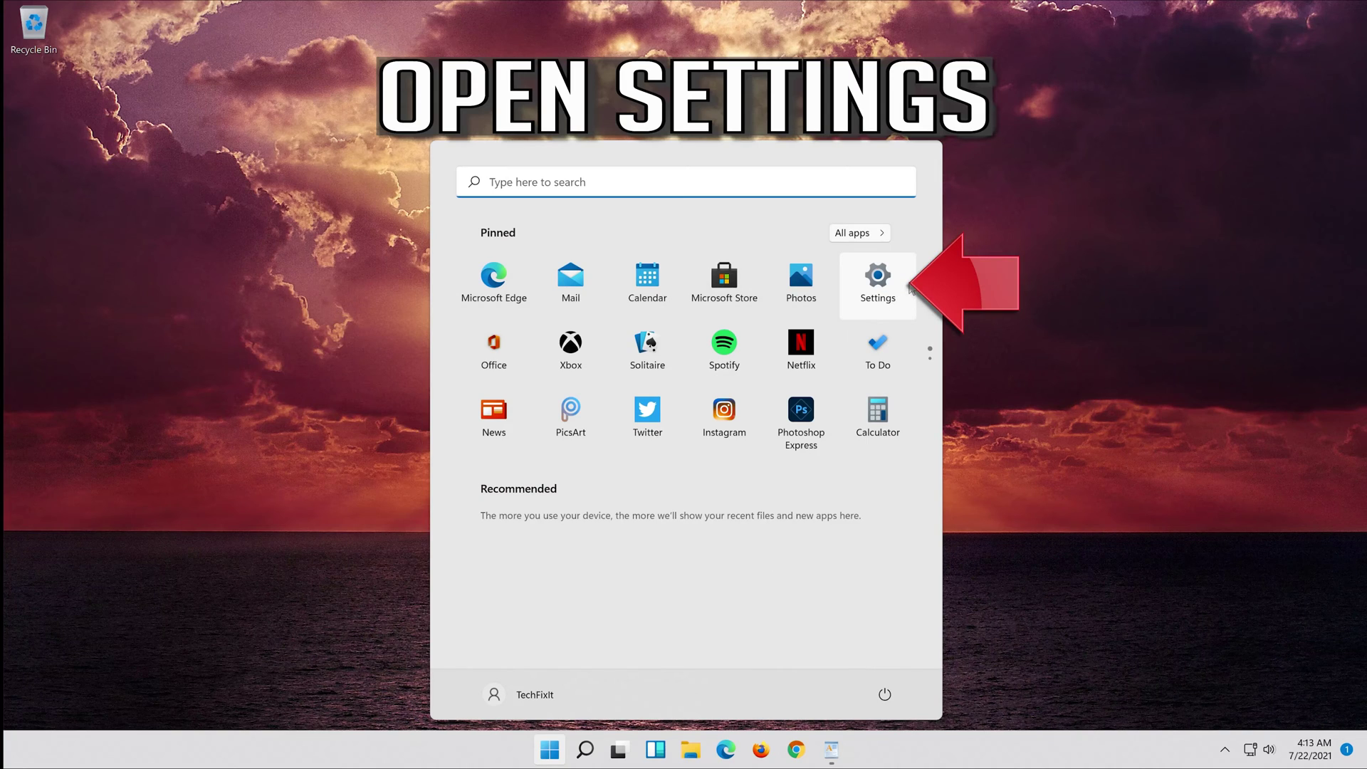
click(883, 274)
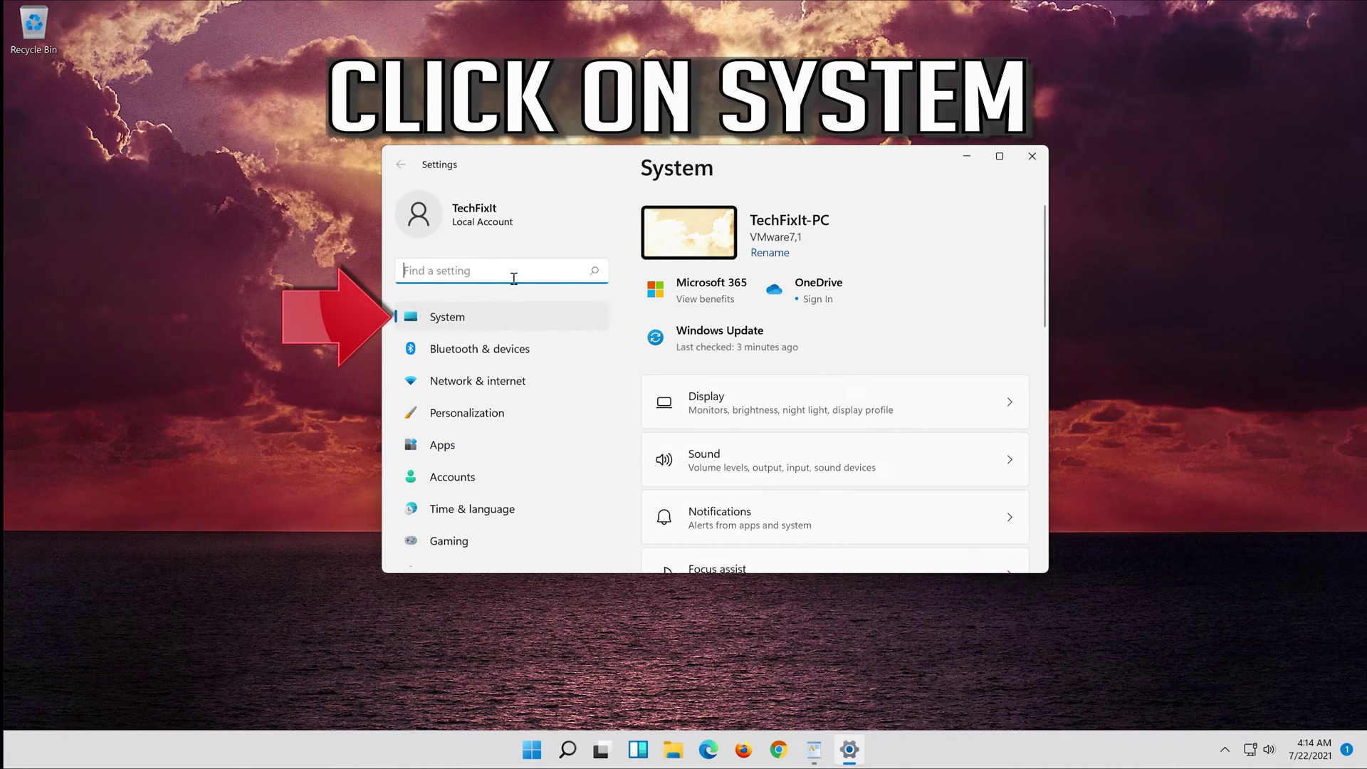
click(496, 321)
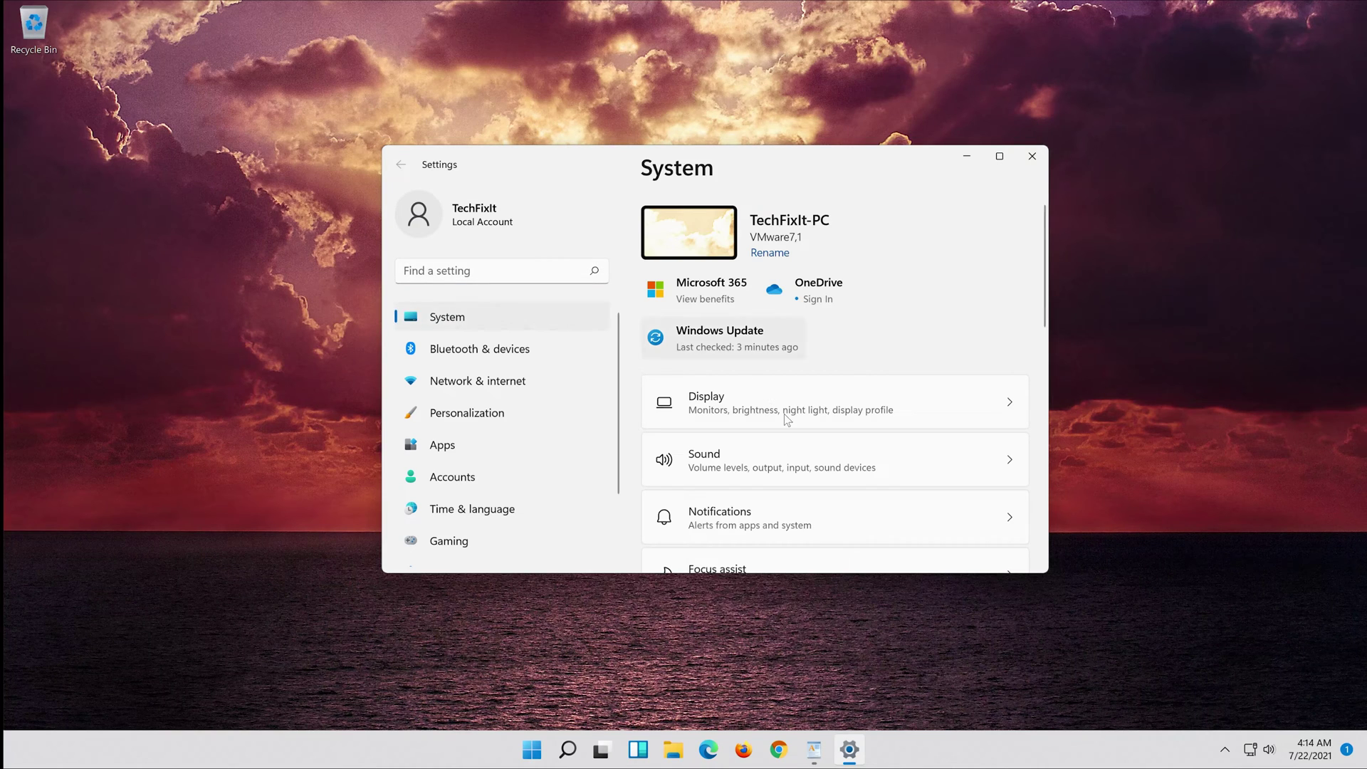
scroll(791, 445, down, 5)
scroll(792, 446, down, 3)
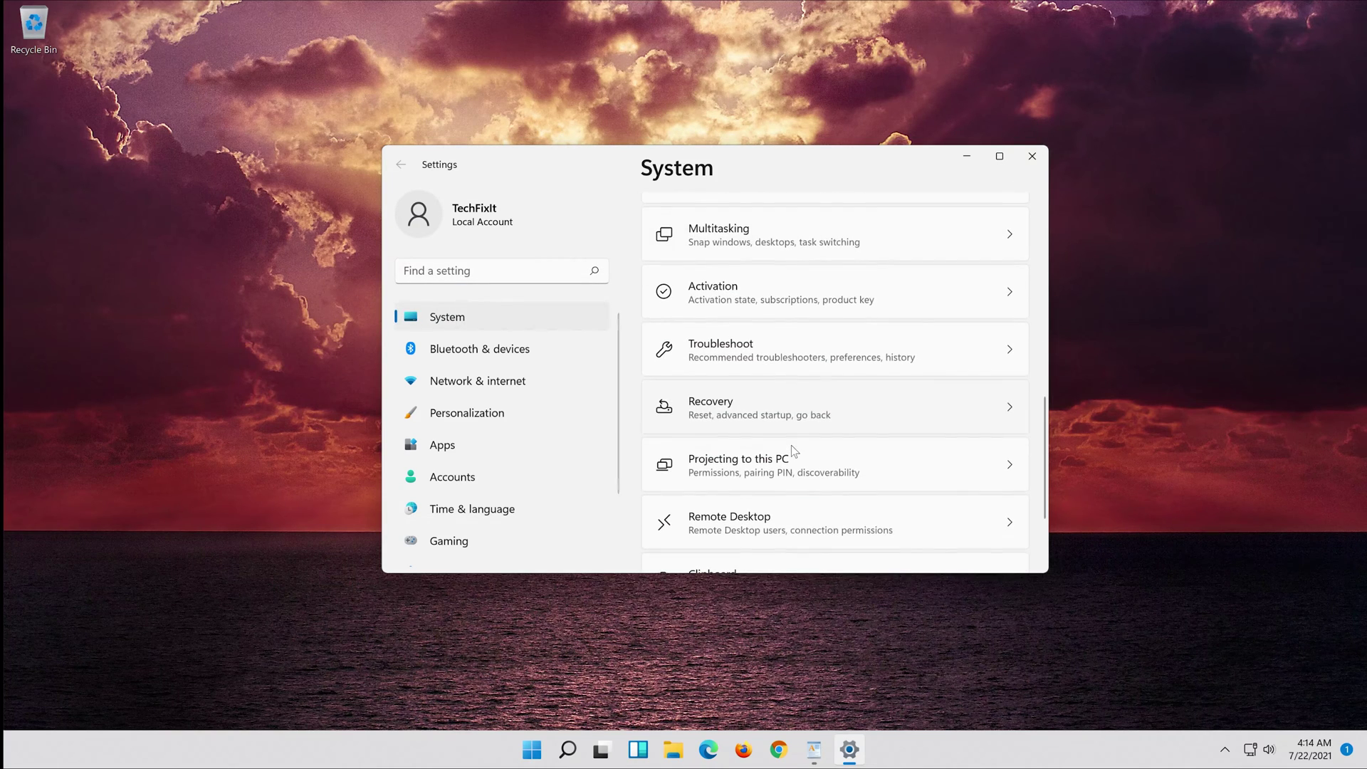
click(853, 363)
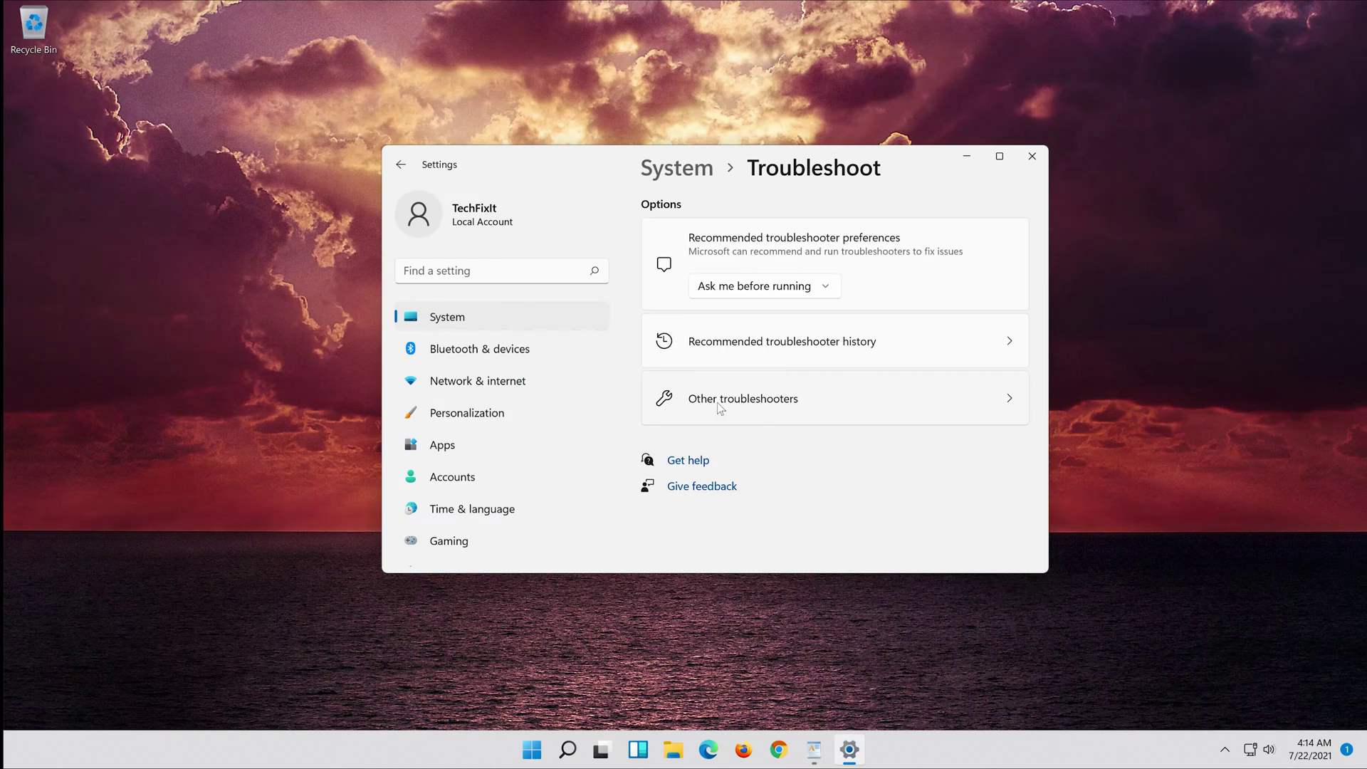
click(787, 414)
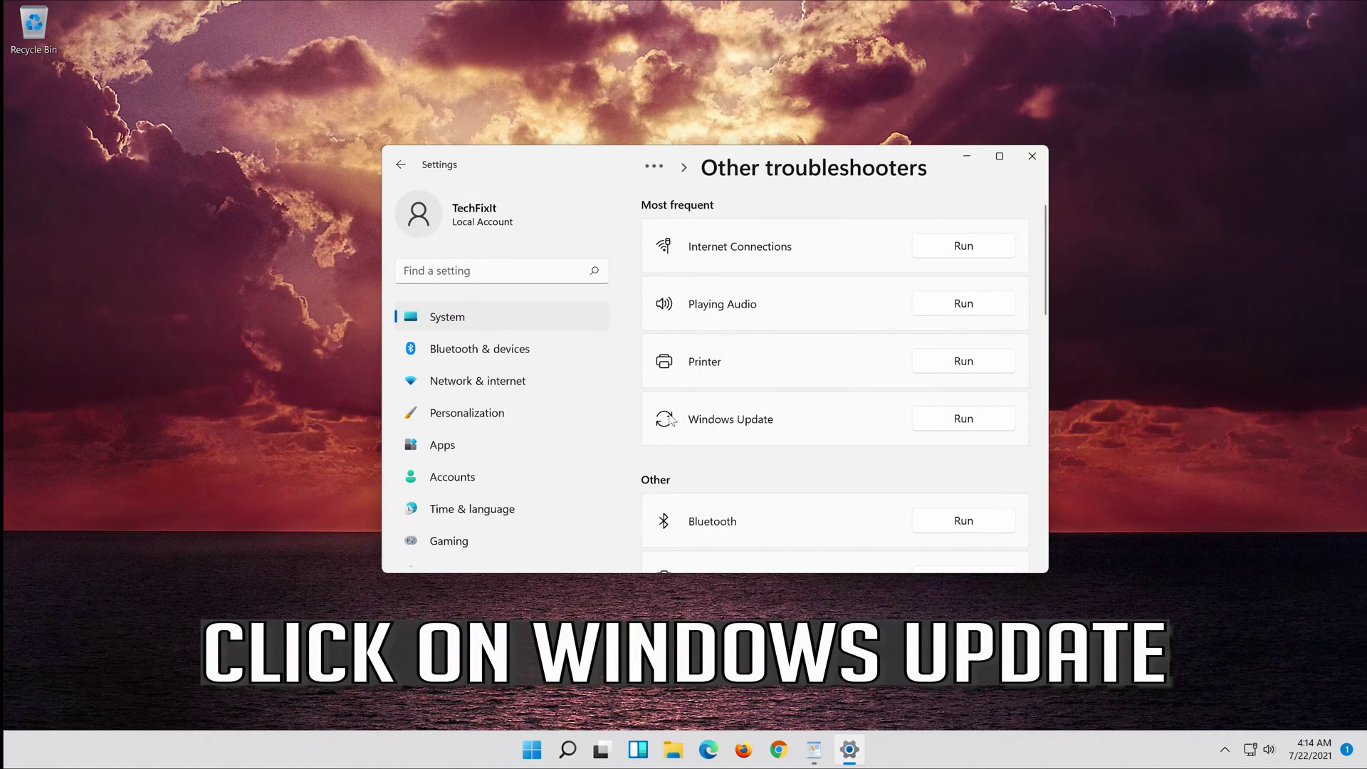
Step: Run the Windows Update troubleshooter, then close it and the Settings window
click(969, 419)
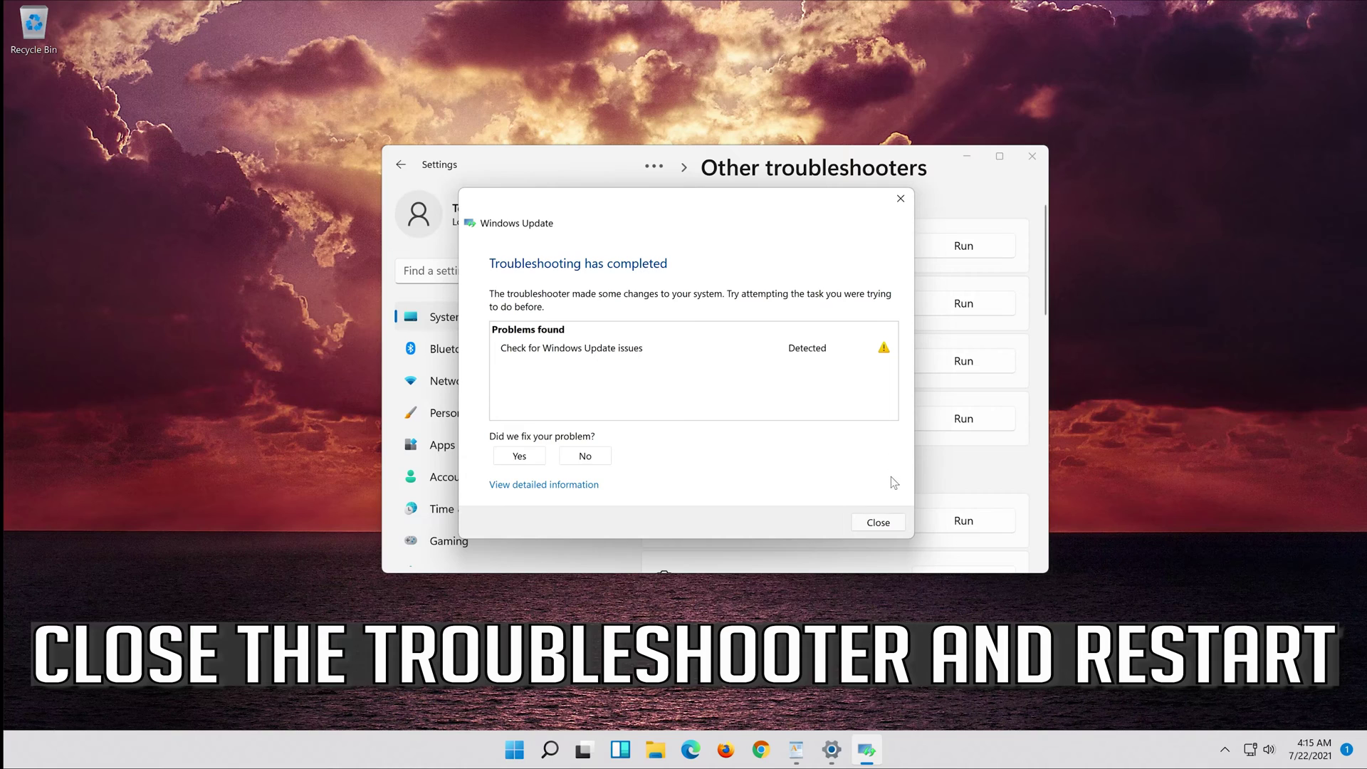
click(879, 521)
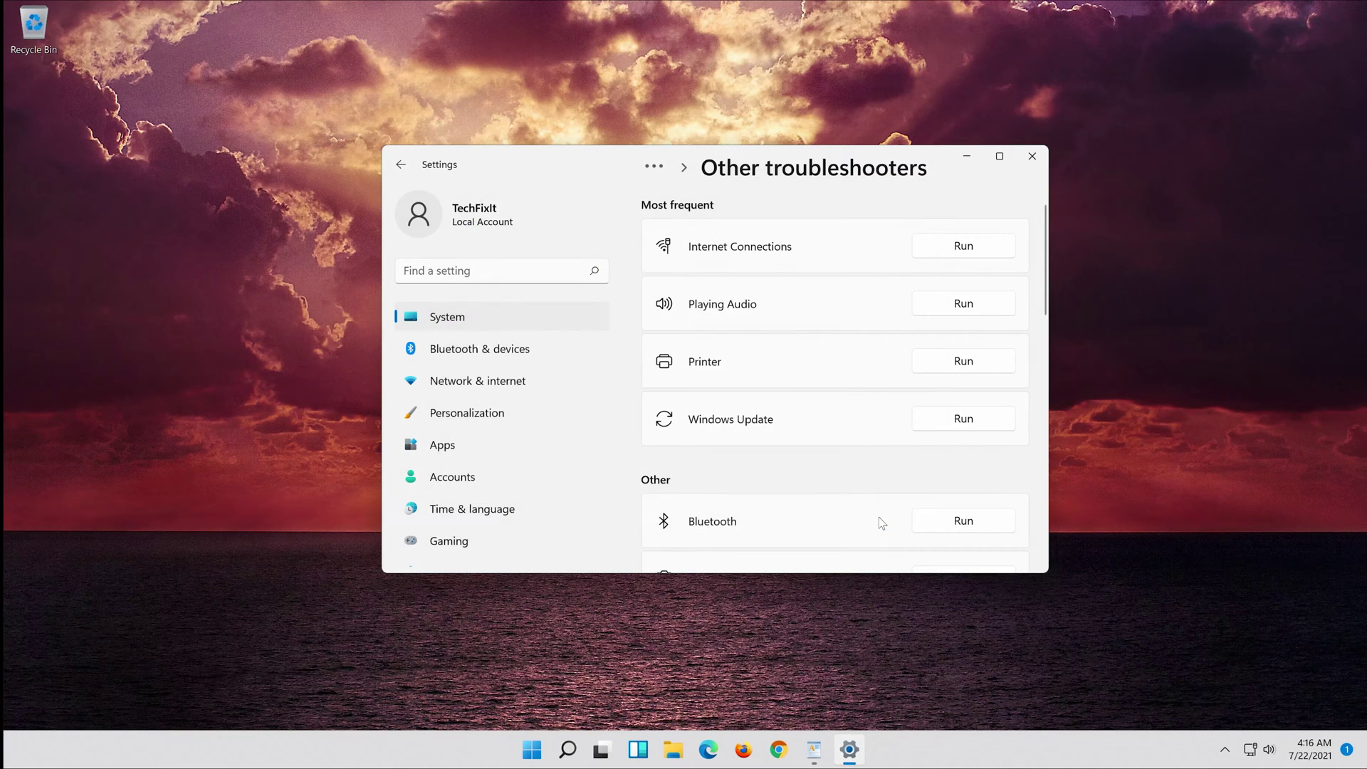
click(1032, 157)
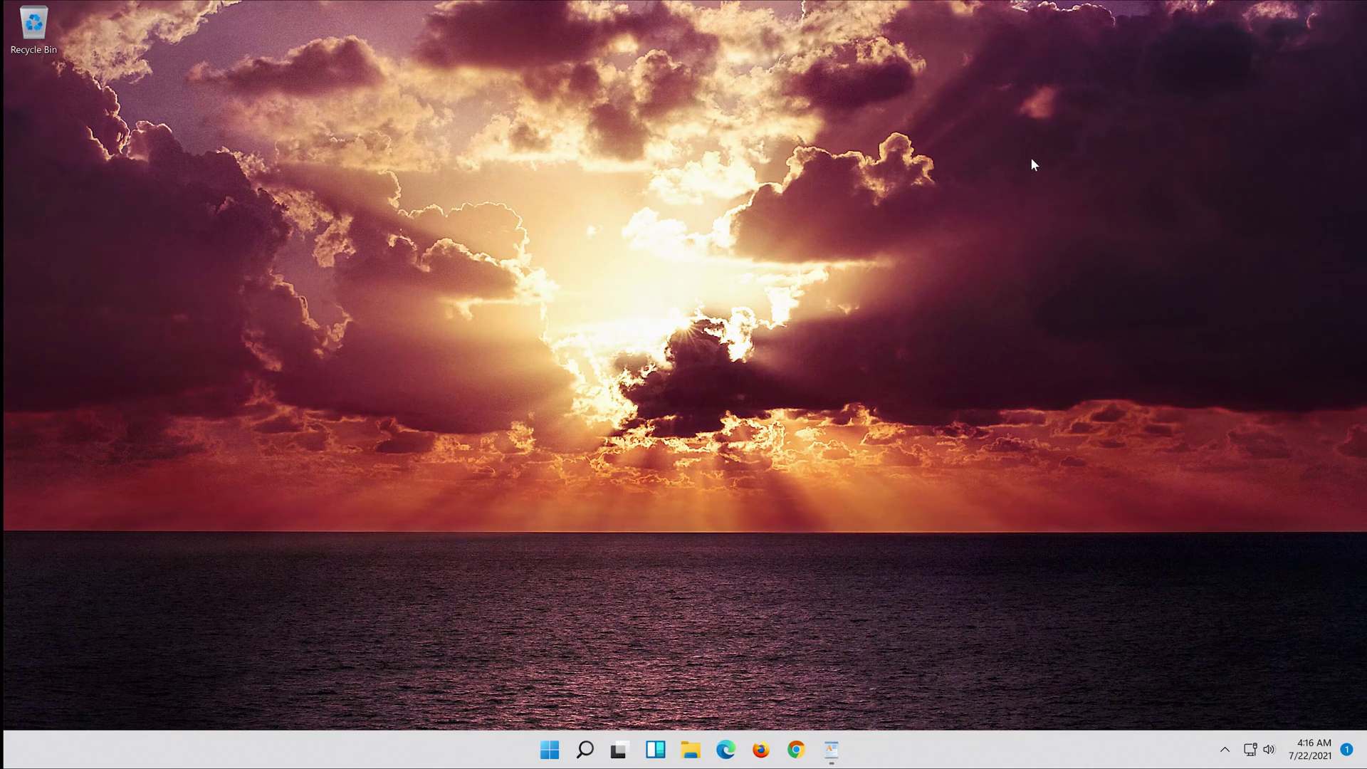
Step: Restart the computer
click(558, 748)
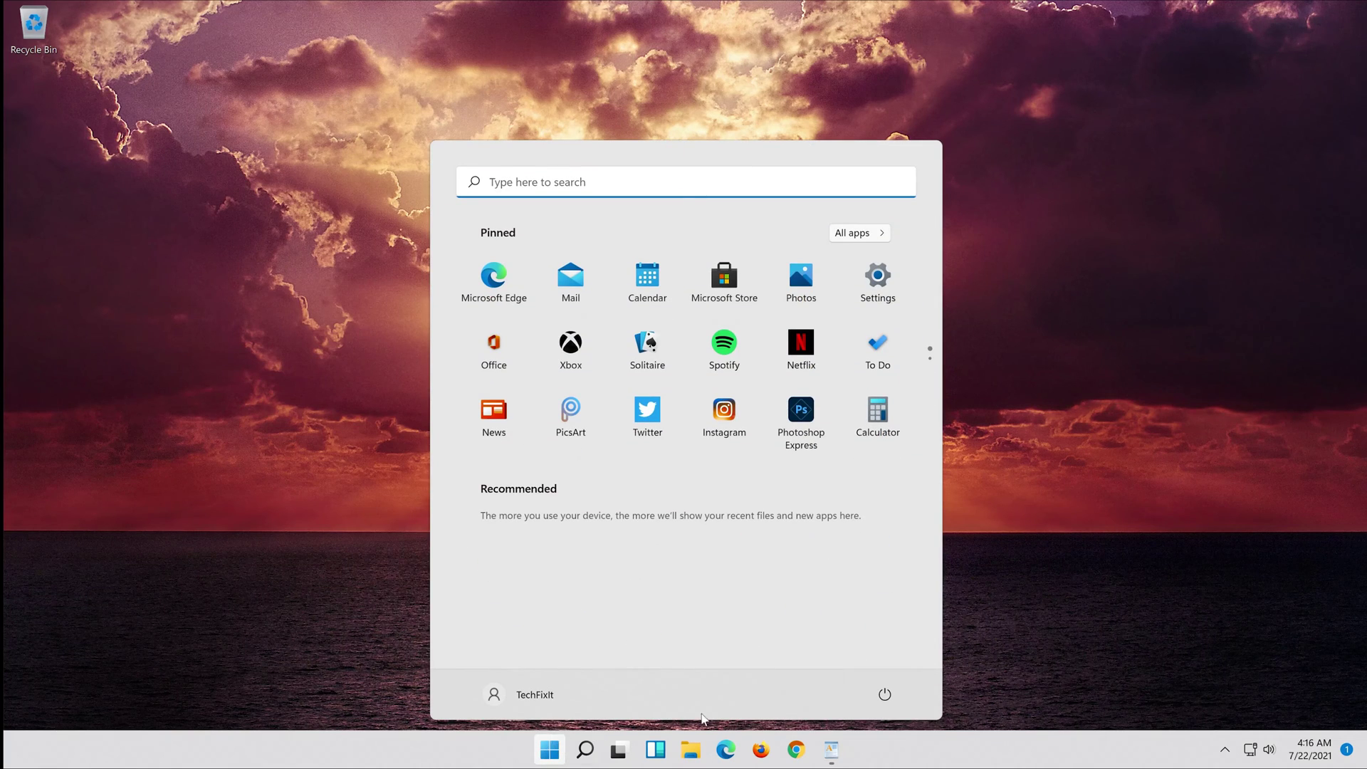
click(884, 695)
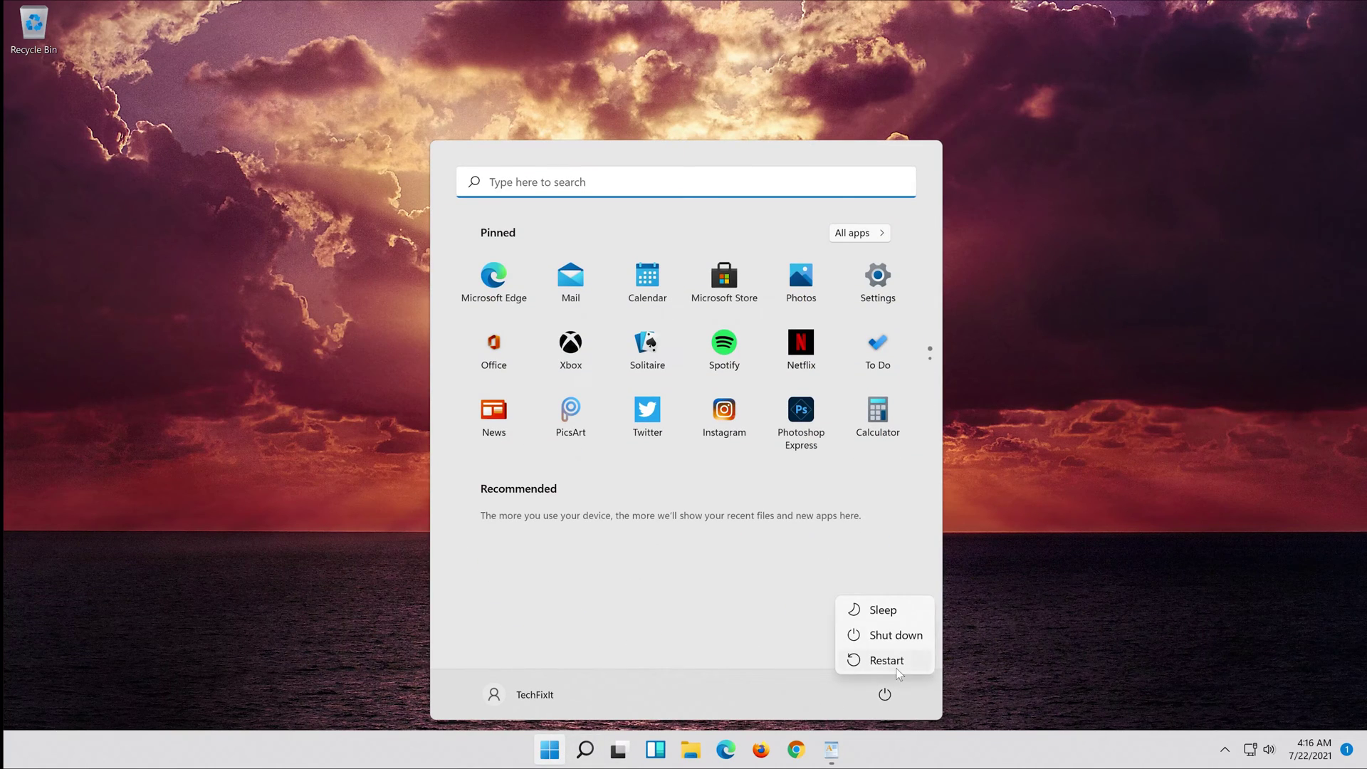
click(886, 660)
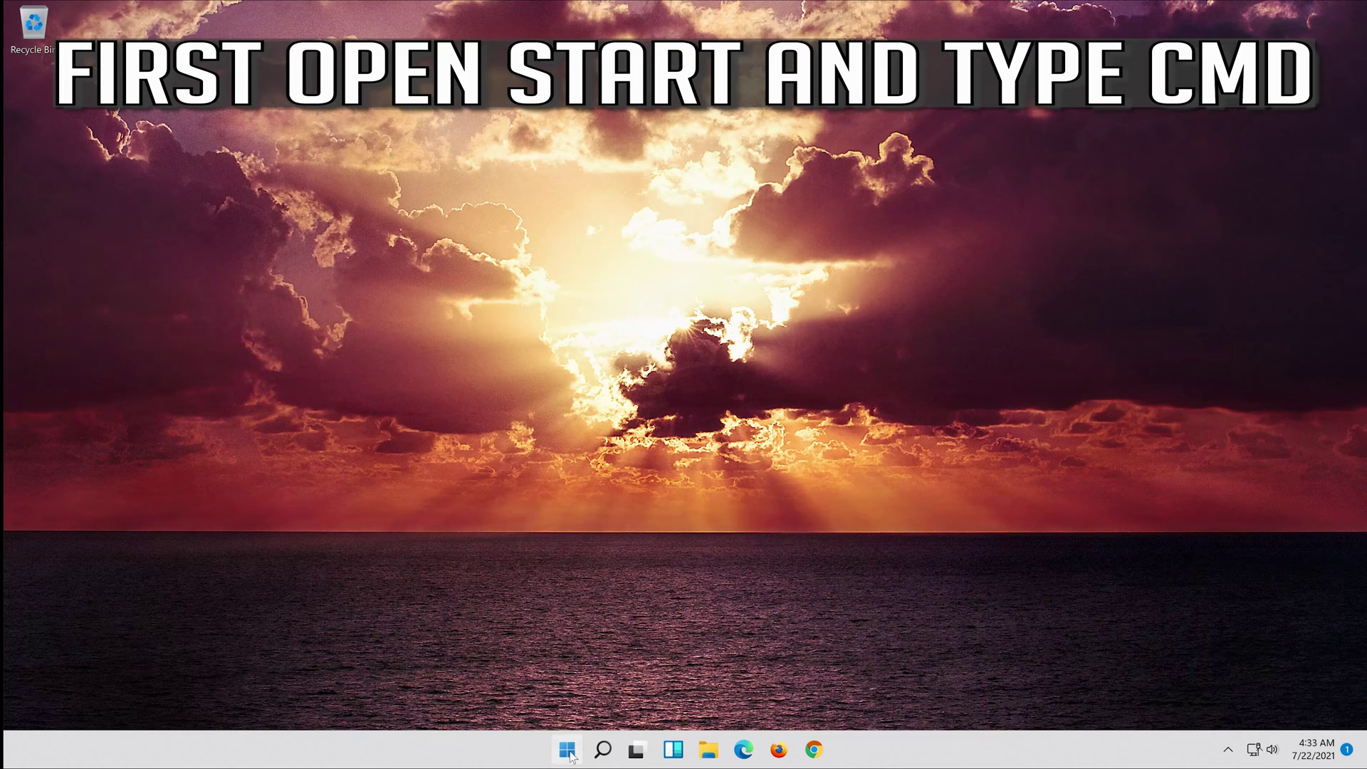
Step: Find Command Prompt by searching for cmd, run it as administrator, and move its window toward the middle of the desktop
click(569, 751)
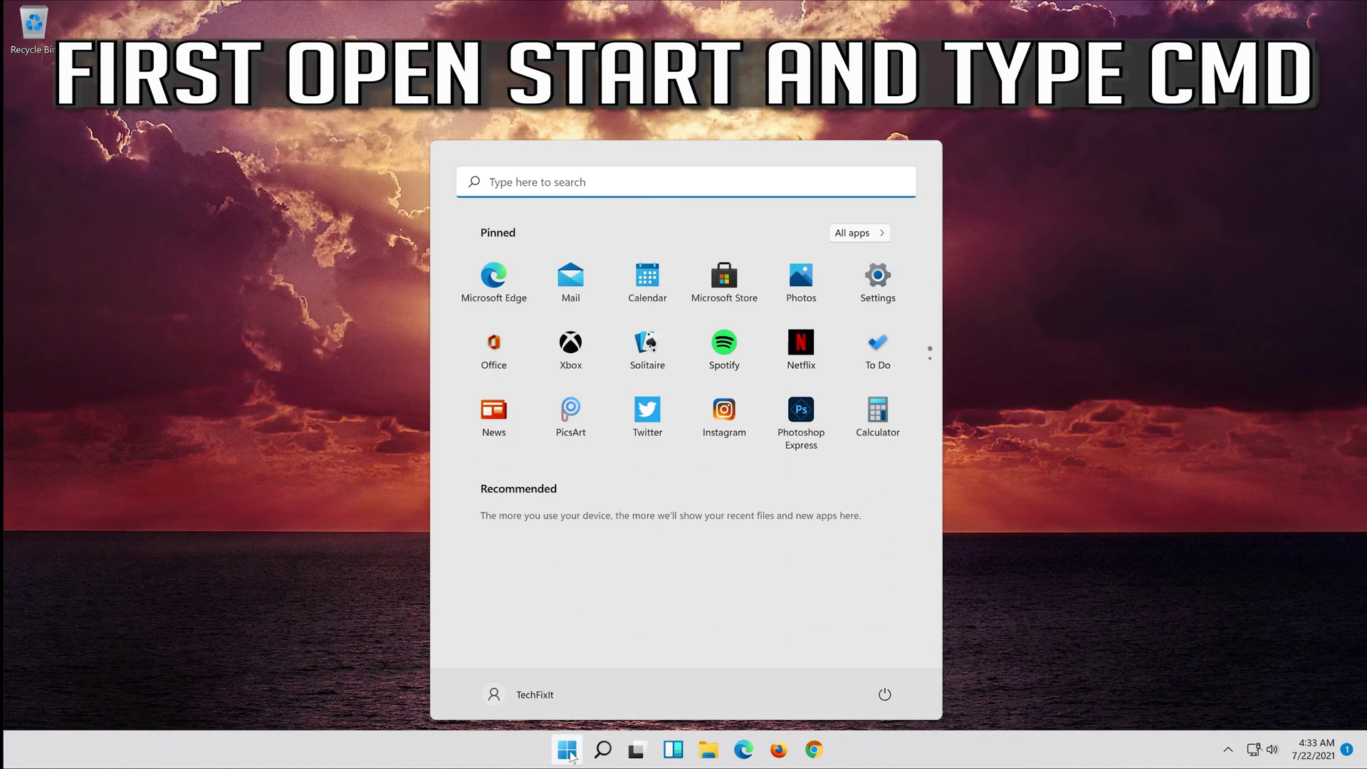
text(cmd)
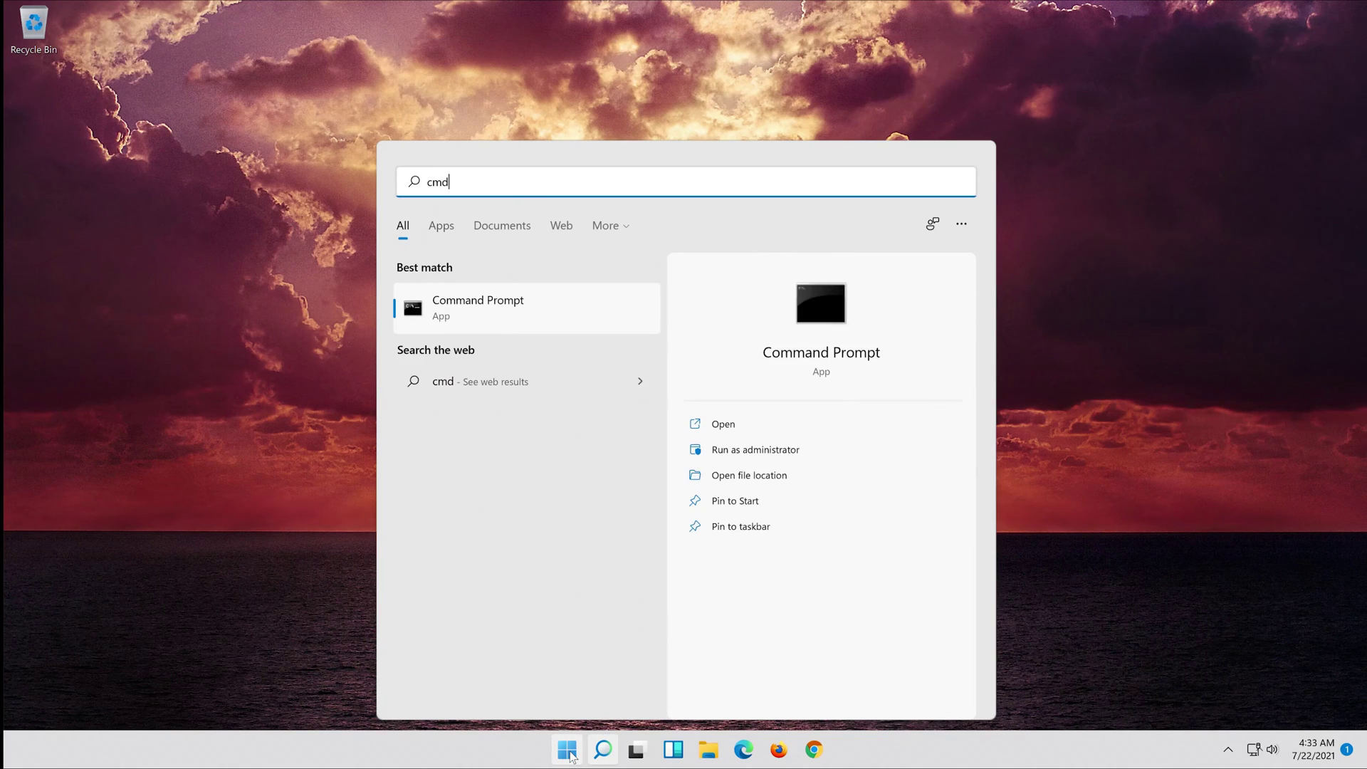
right_click(514, 304)
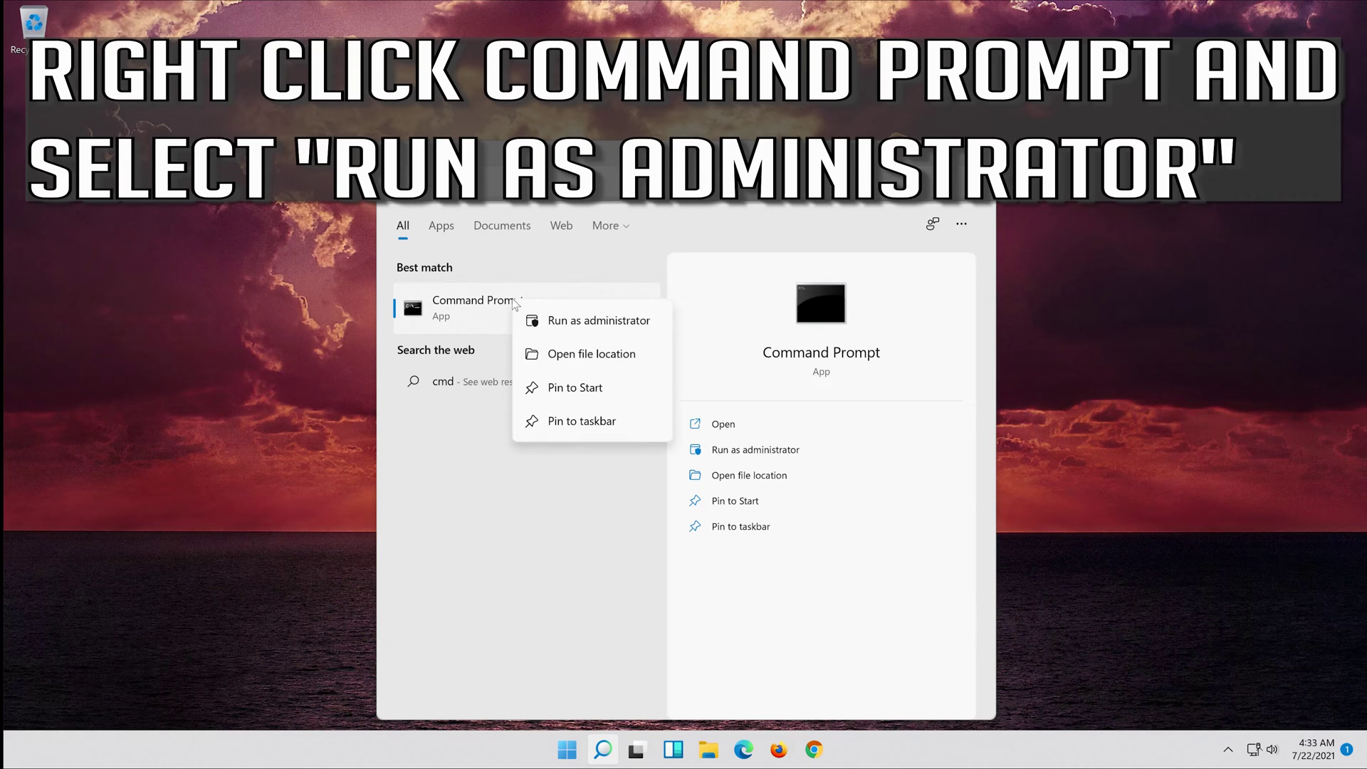
click(603, 322)
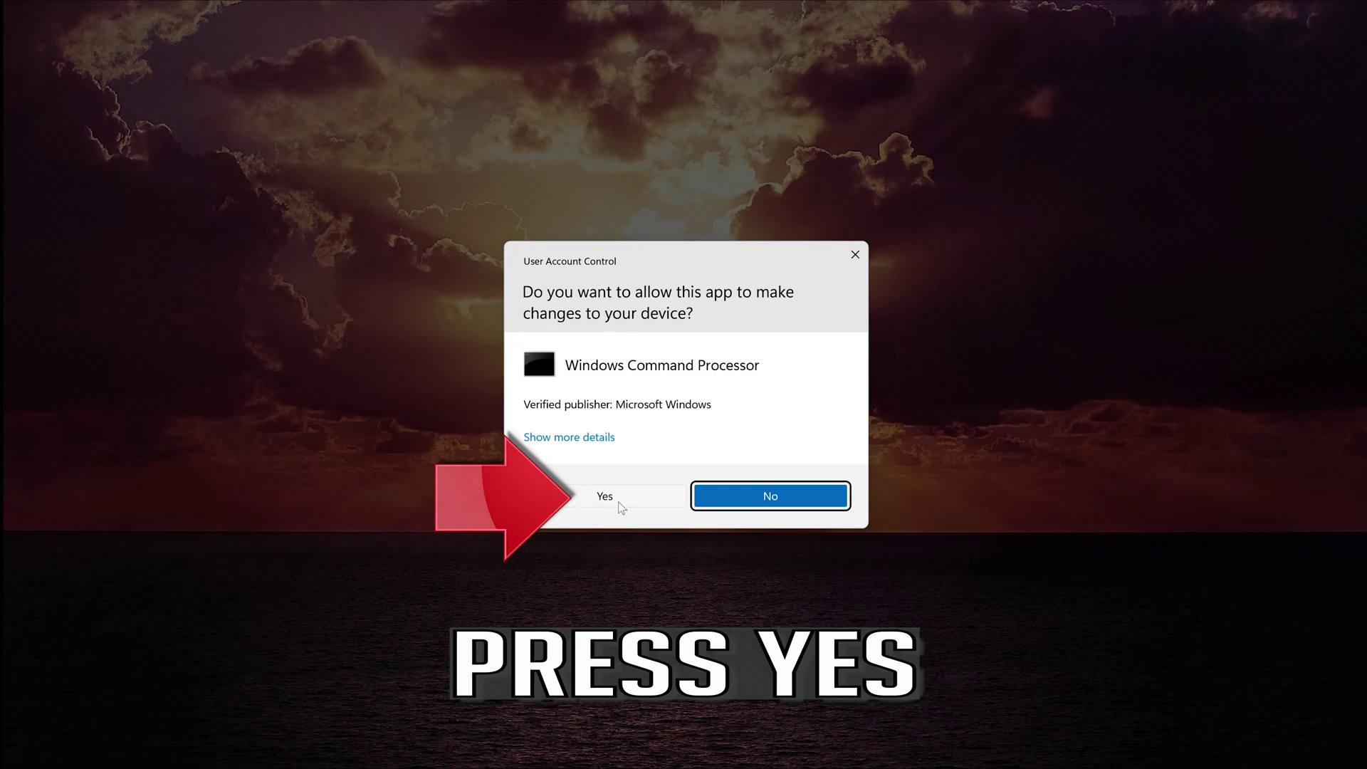
click(605, 497)
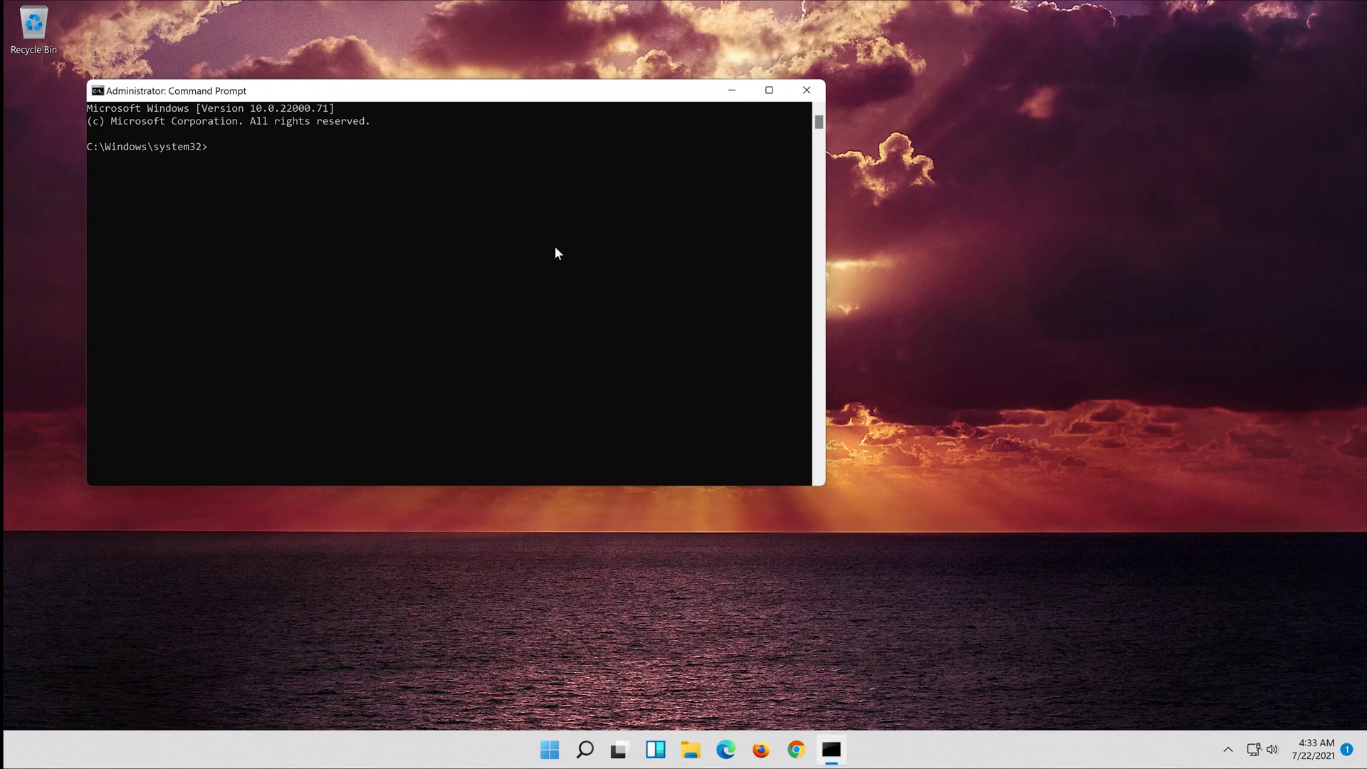
drag(446, 94, 700, 160)
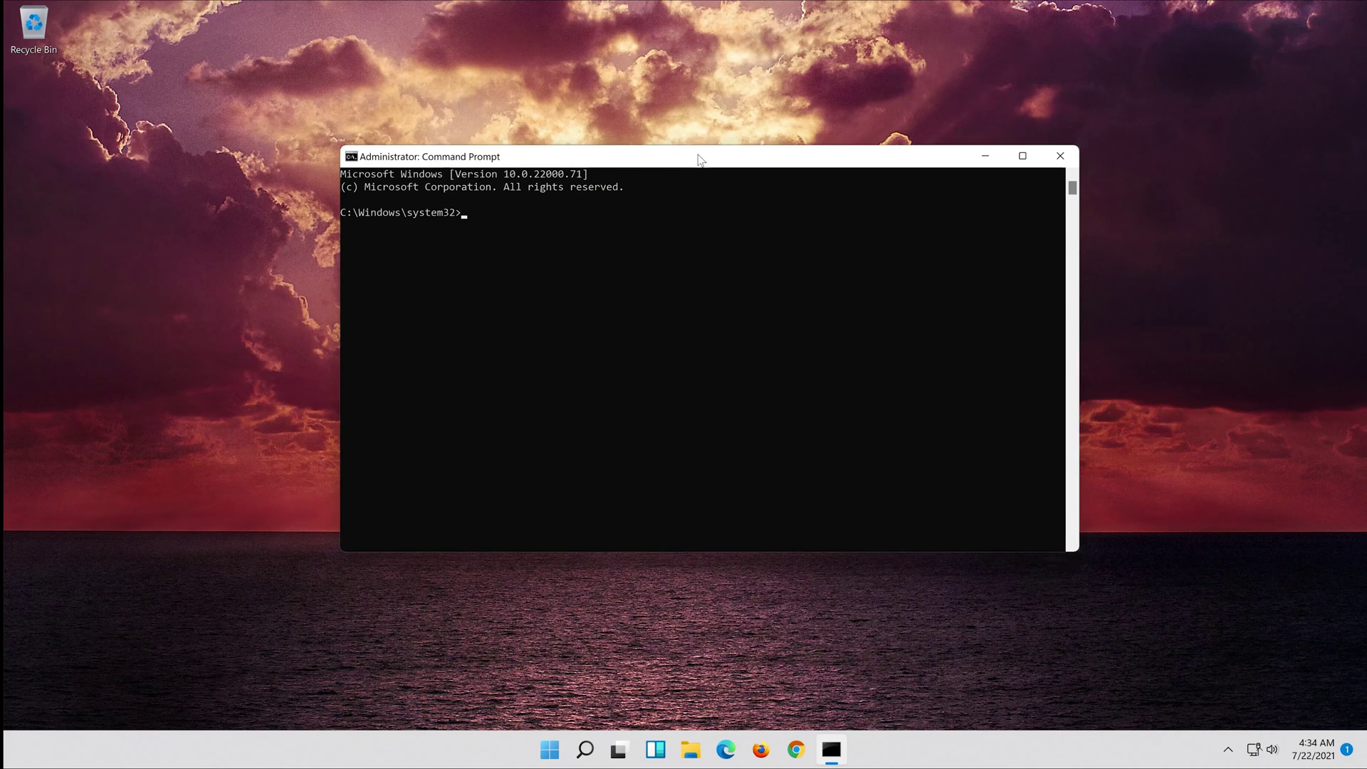
Step: Stop the Windows Update and Cryptographic services with the commands net stop wuauserv and net stop cryptSvc
text(n)
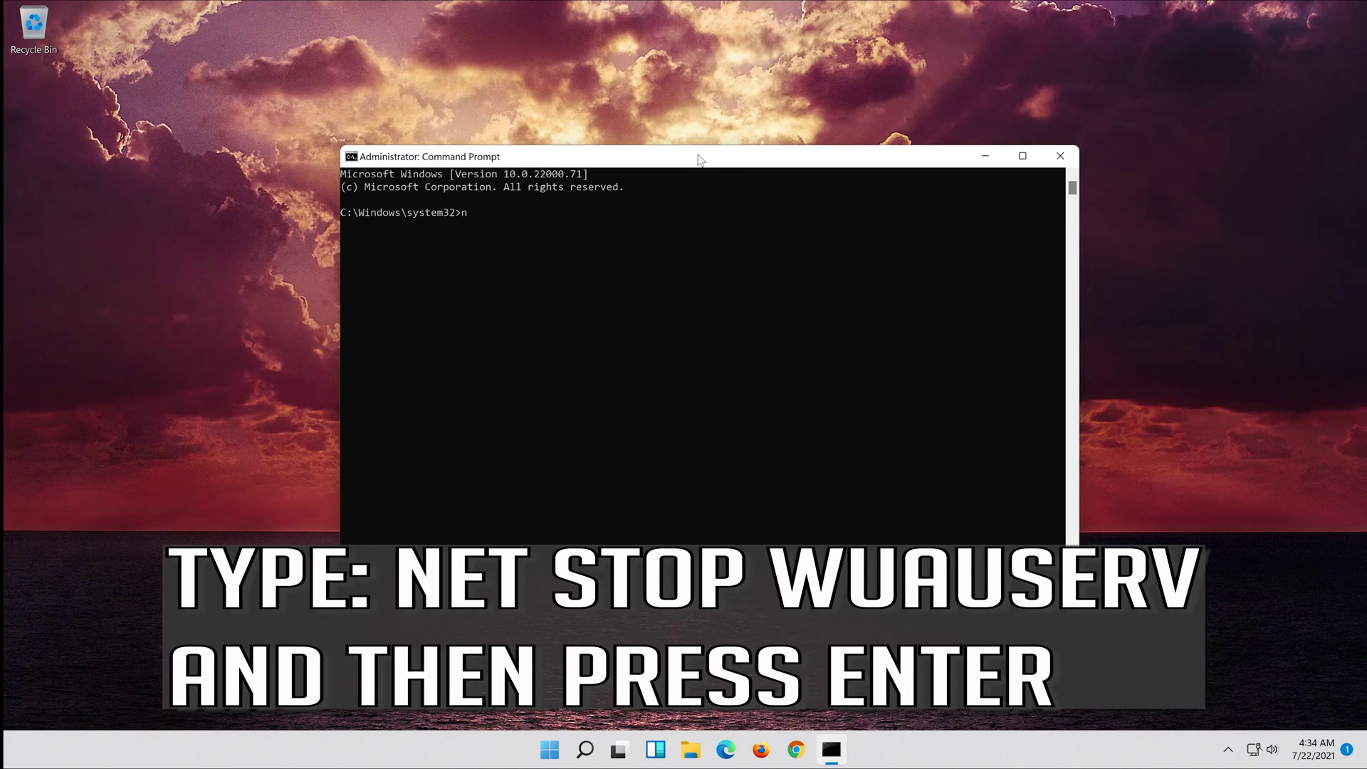
text(et stop wuauserv)
key(Return)
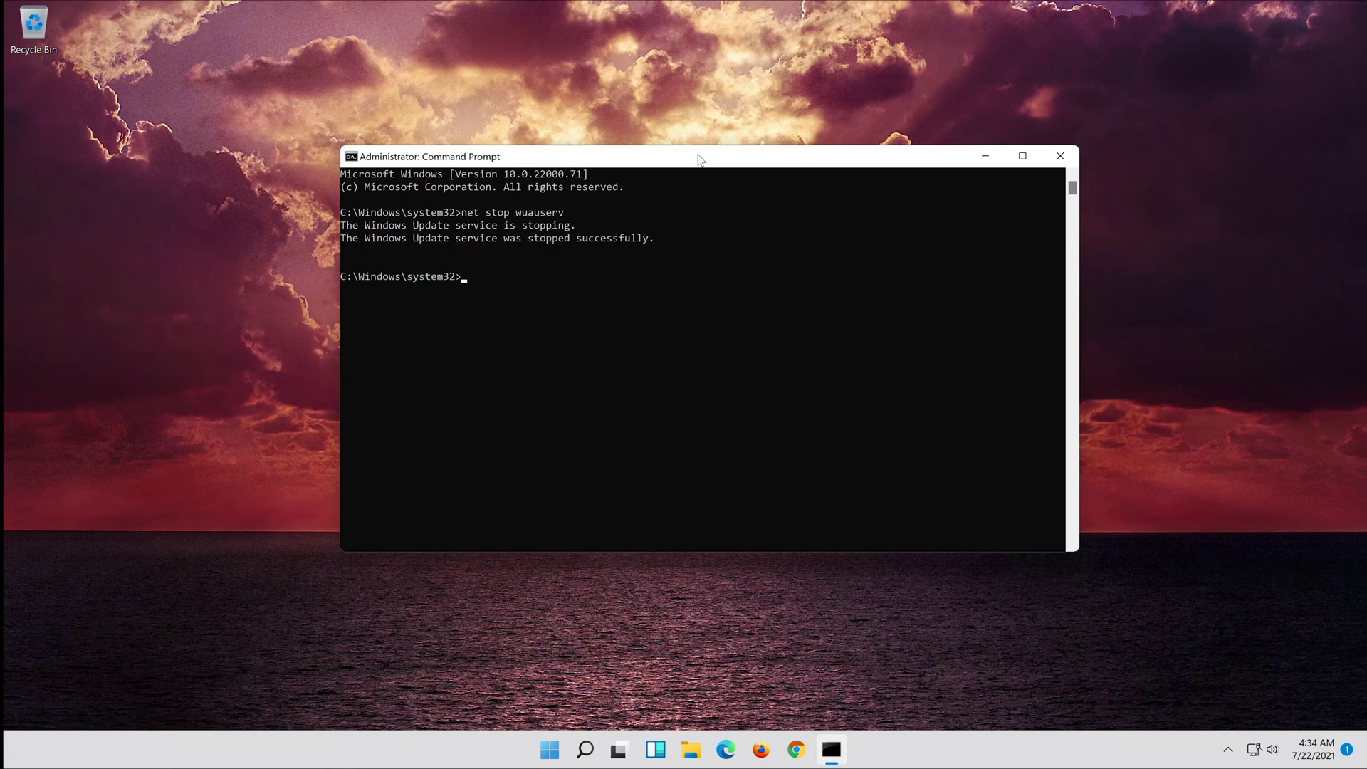
text(ne)
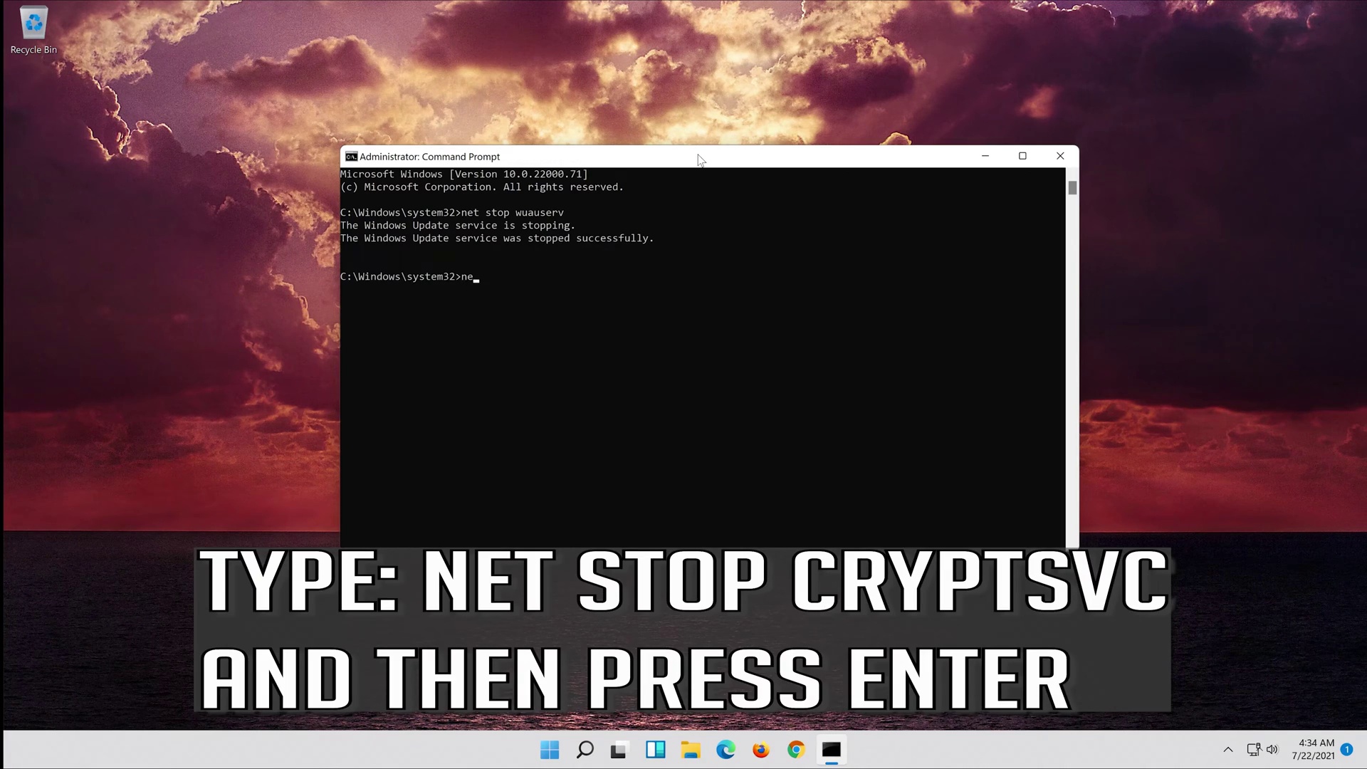
text(t stop cryptSvc)
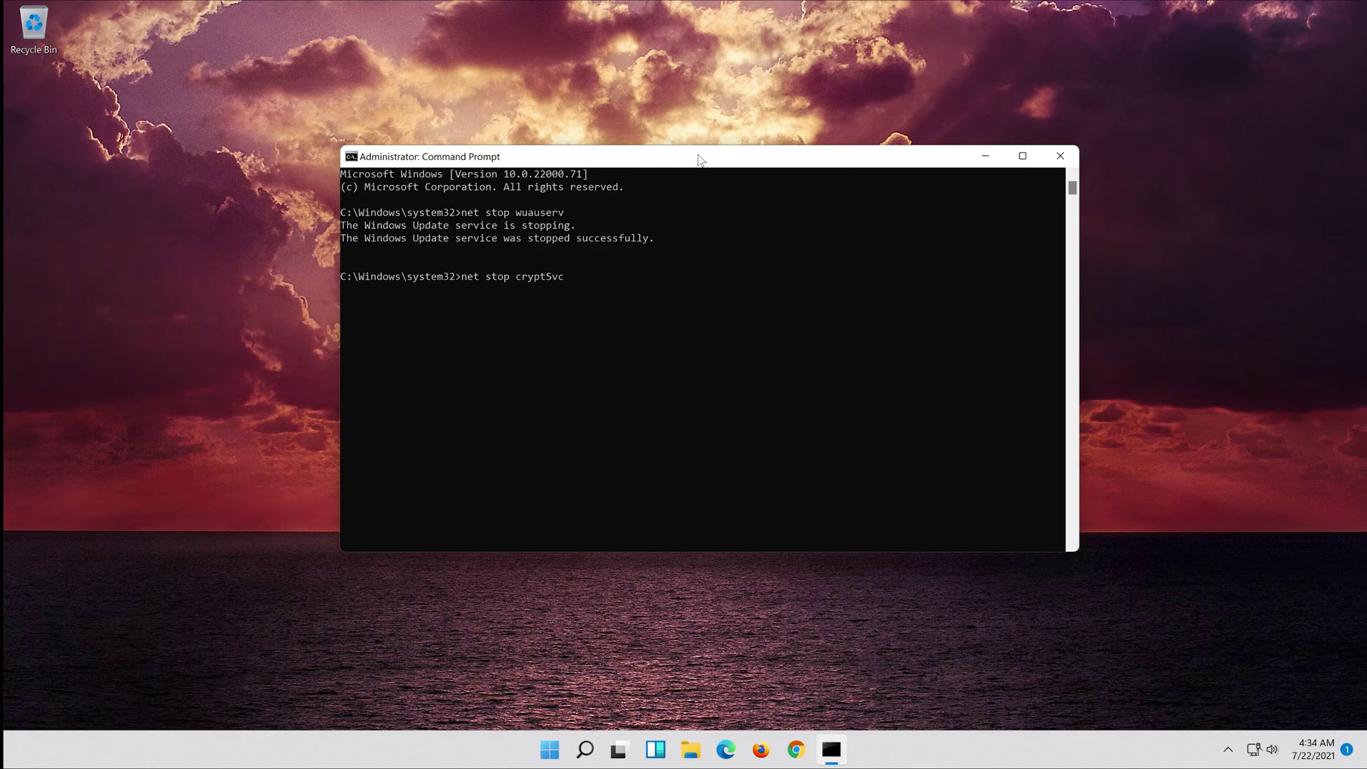
key(Return)
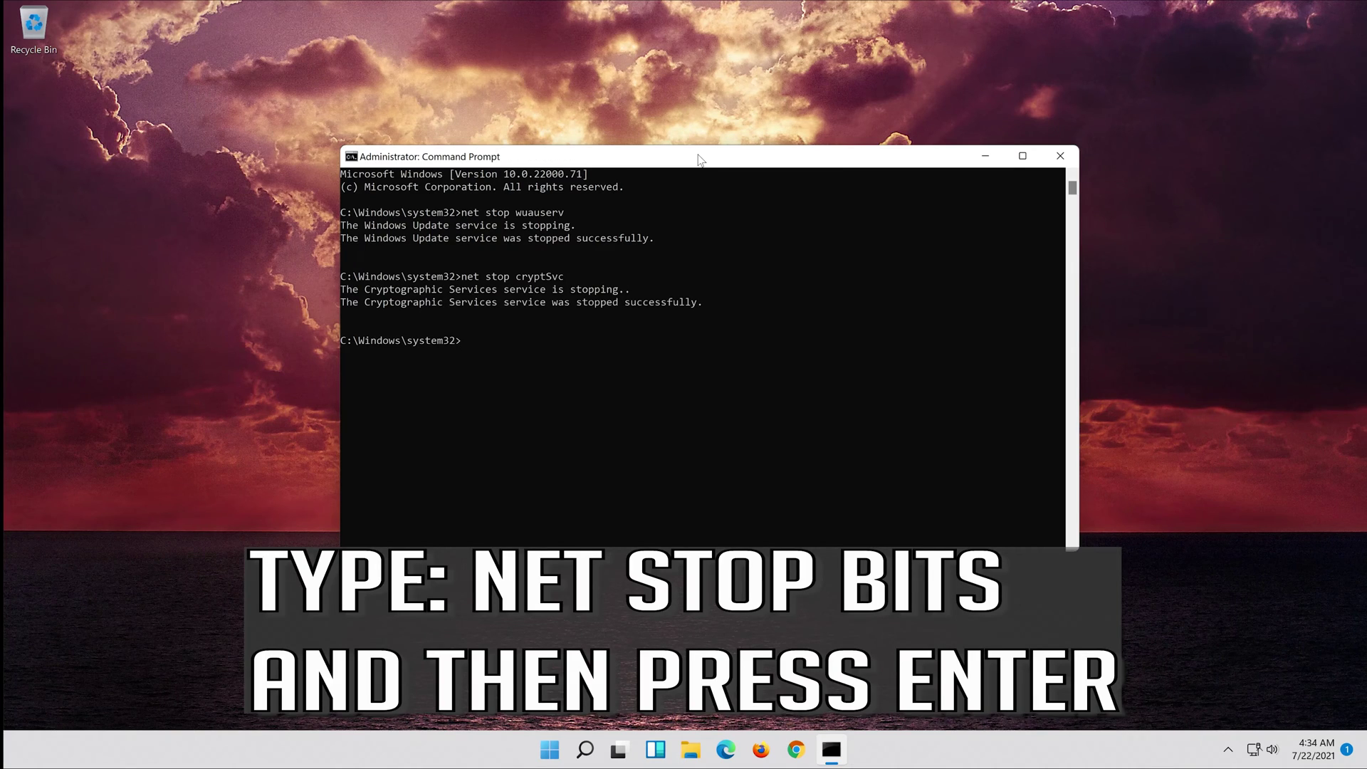
Step: Run net stop bits and net stop msiserver to stop the Background Intelligent Transfer and Windows Installer services
text(net stop bits)
key(Return)
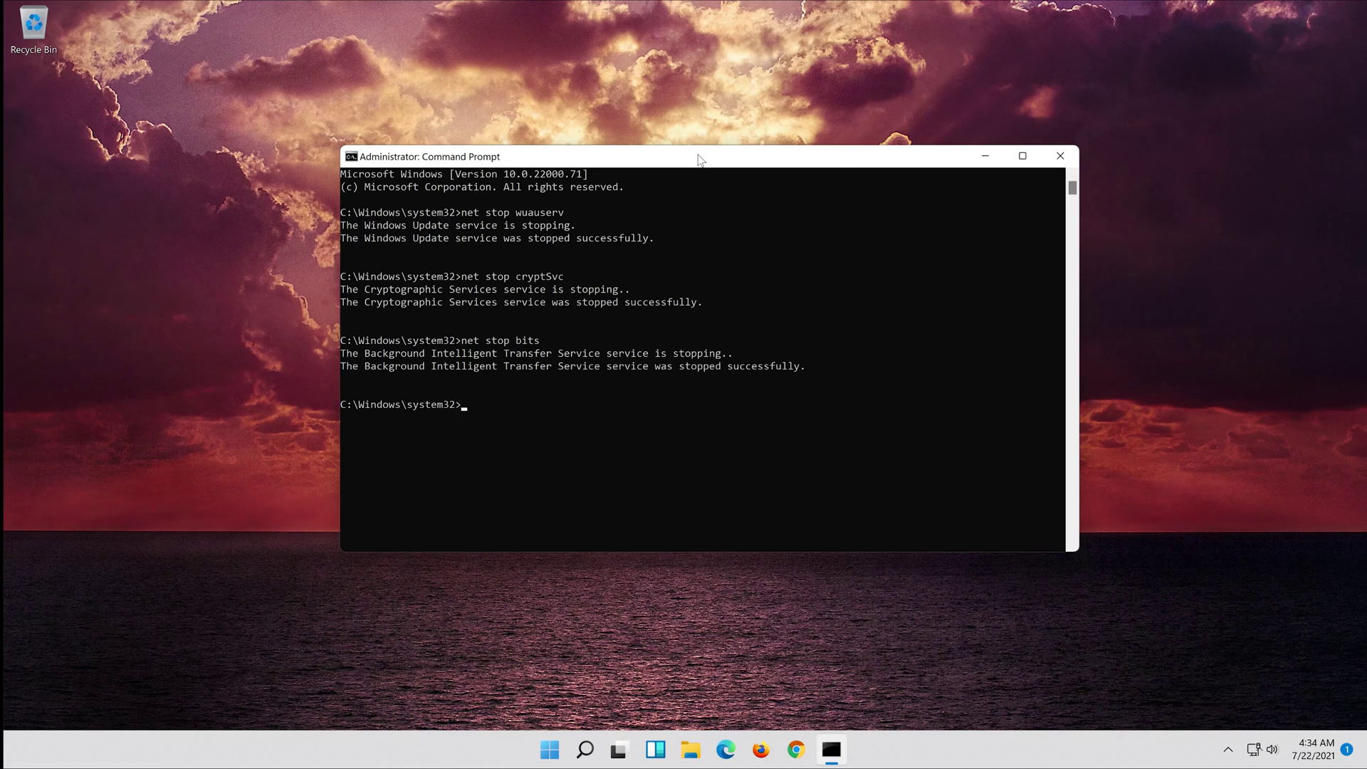
text(net stop msiserver)
key(Return)
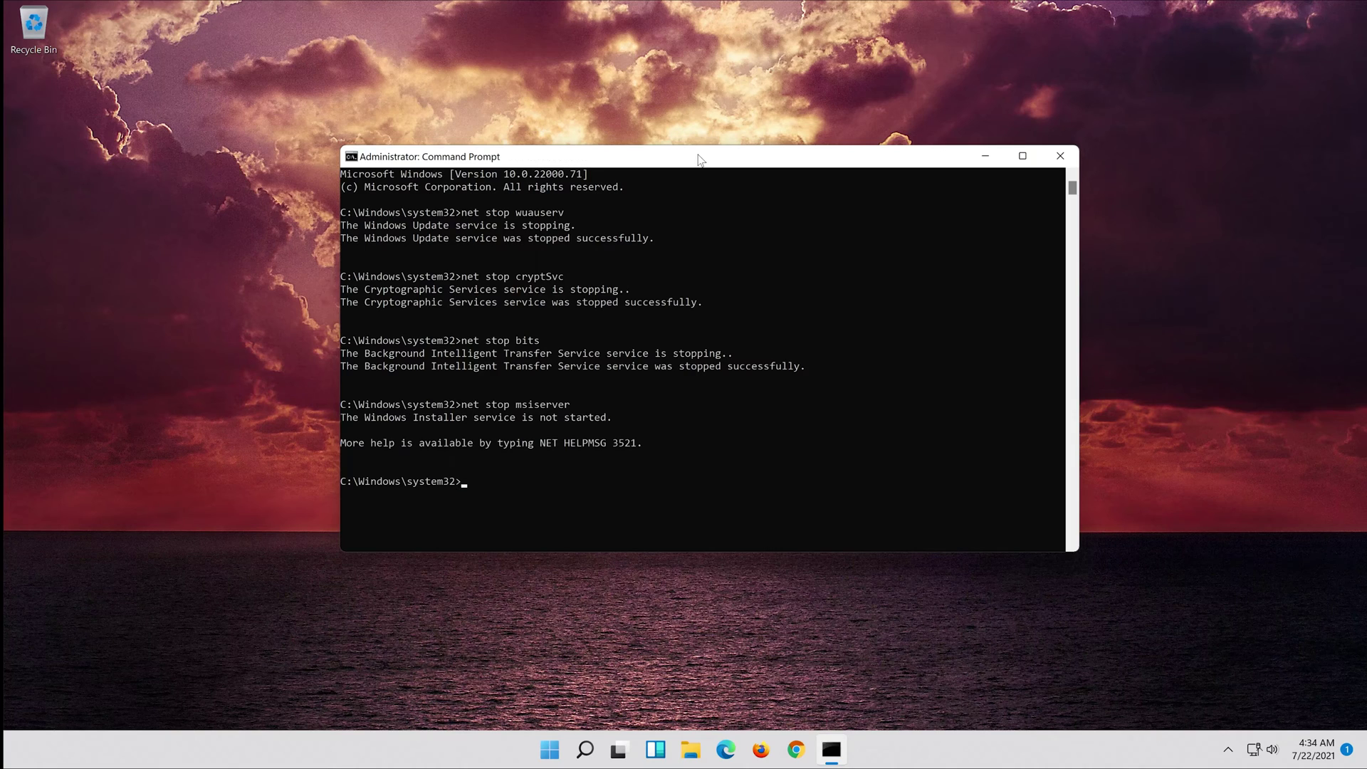
Step: Rename the update folder with the command Ren C:\Windows\SoftwareDistribution SoftwareDistribution.old
text(Ren C:)
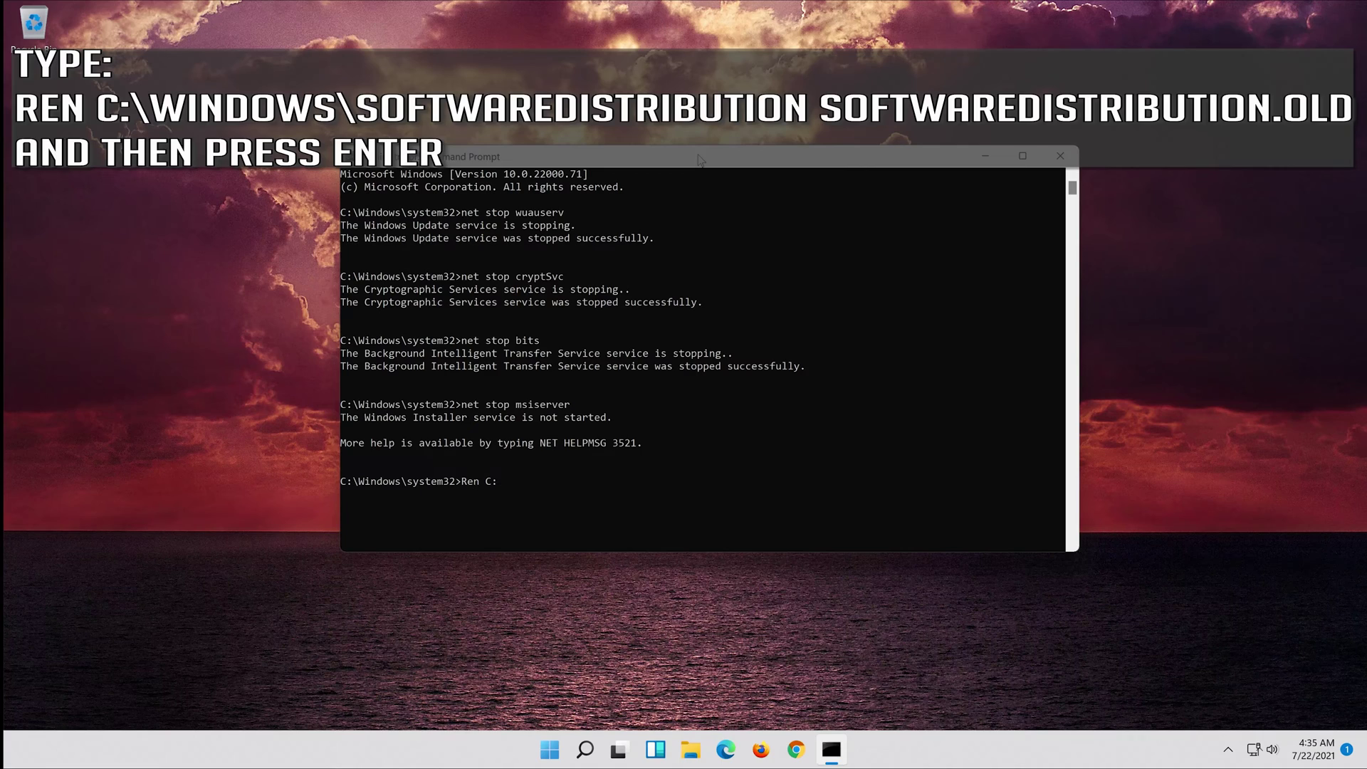
text(\Windows\SoftwareDistribution)
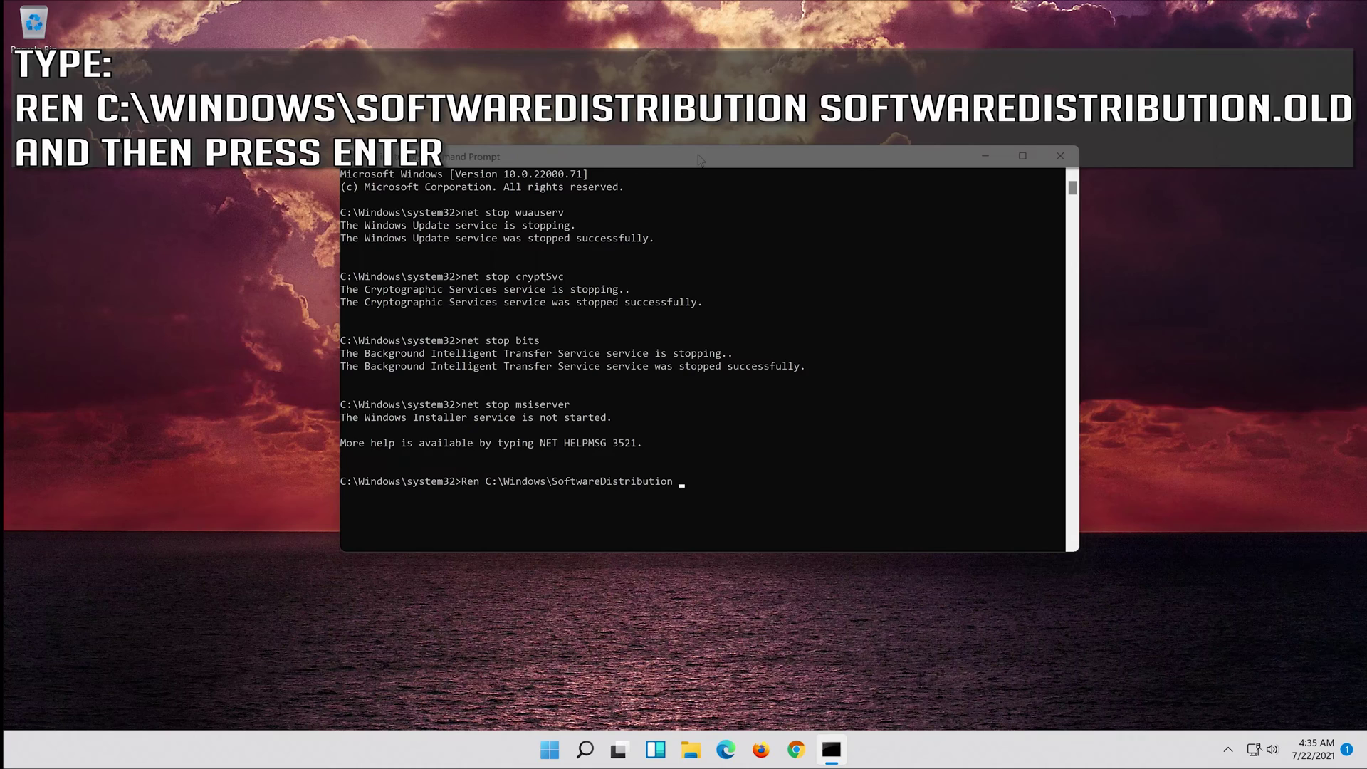
text( SoftwareDistribution.old)
key(Return)
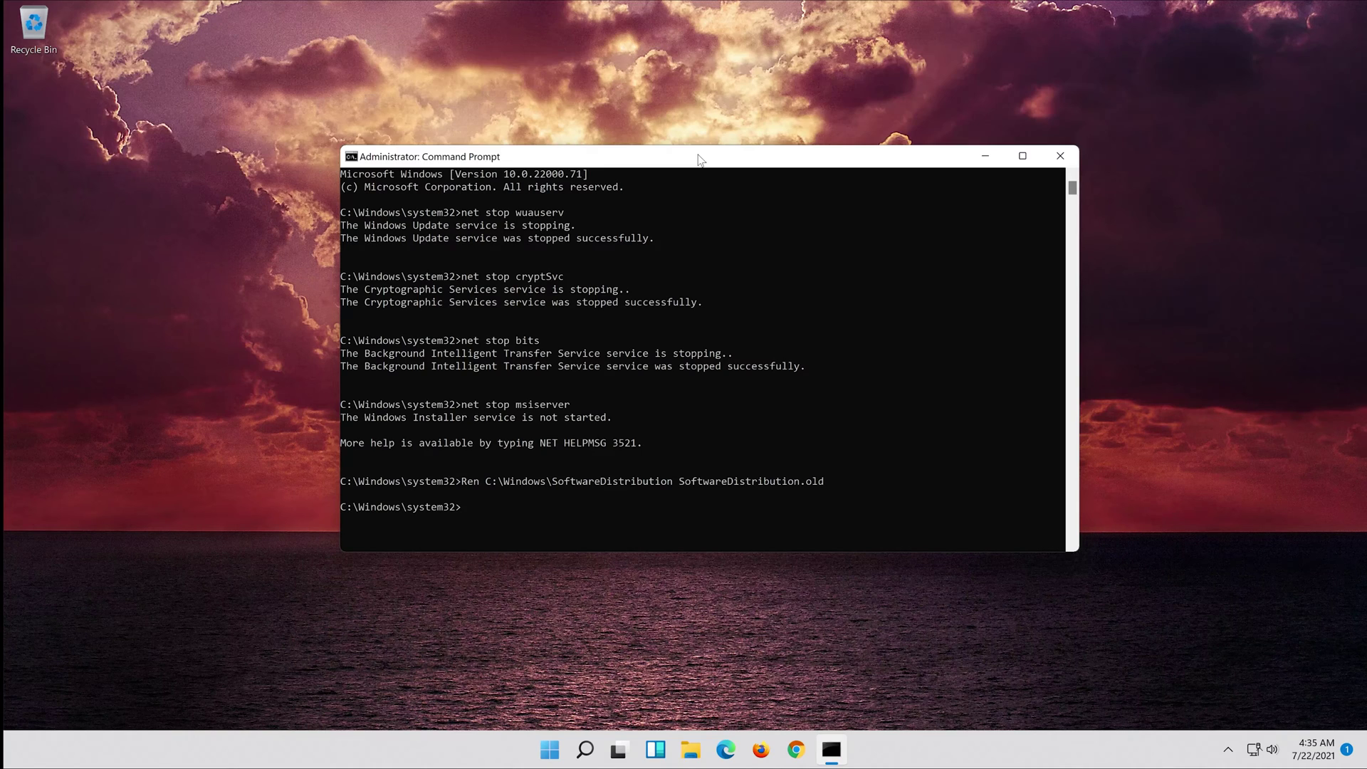
Step: Rename the Catroot2 folder with the command Ren C:\Windows\System32\Catroot2 Catroot2.old
text(Ren C:)
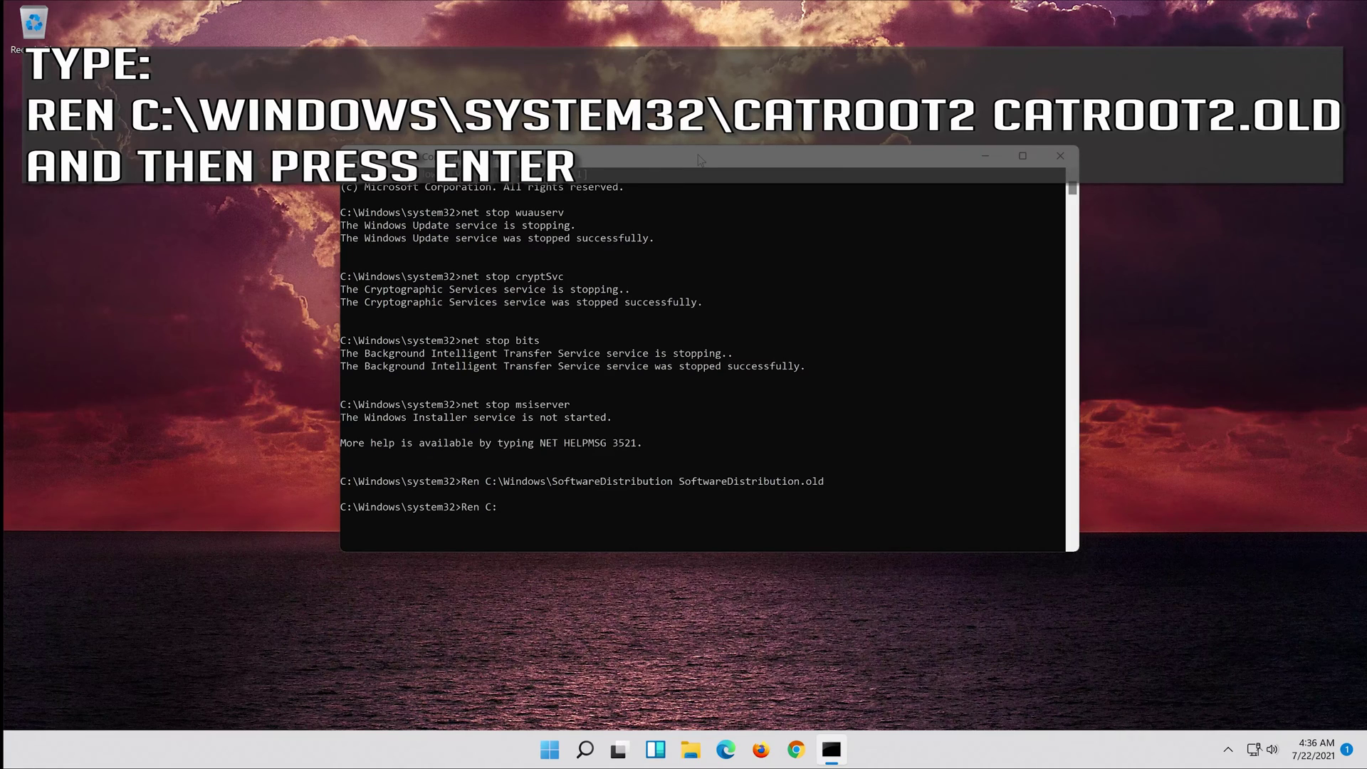
text(\Windows)
text(System32\Catroot2 Catr)
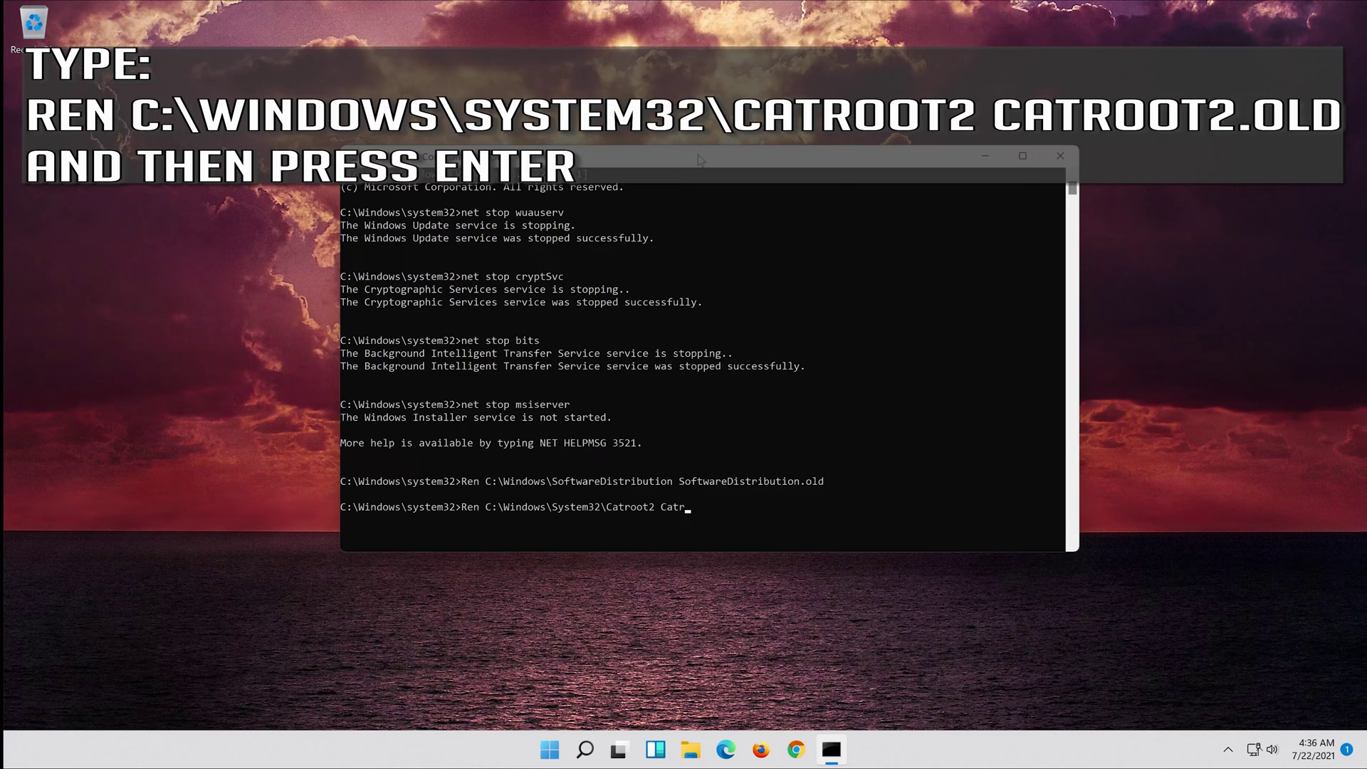
text(oot2.old)
key(Return)
Step: Start the Windows Update and Cryptographic services again with net start wuauserv and net start cryptSvc
text(net)
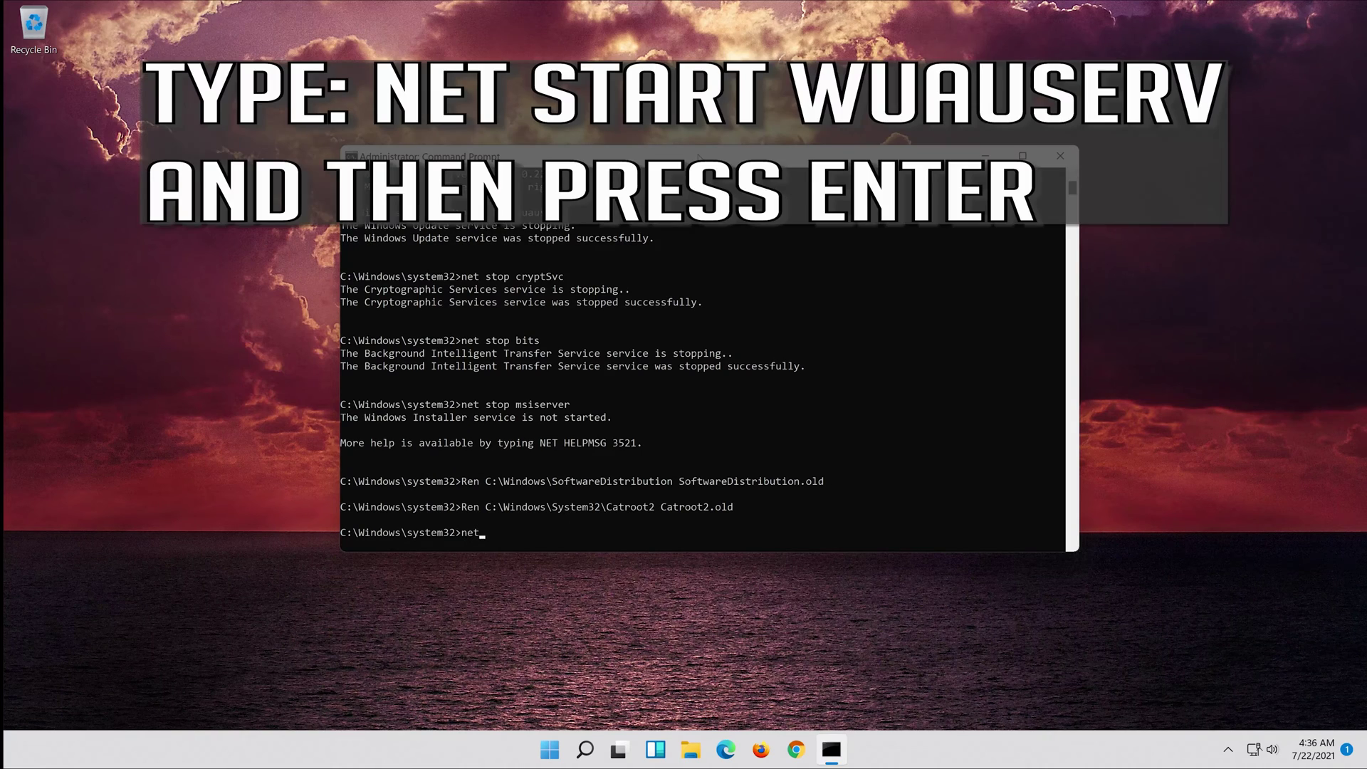
text( start wuauserv)
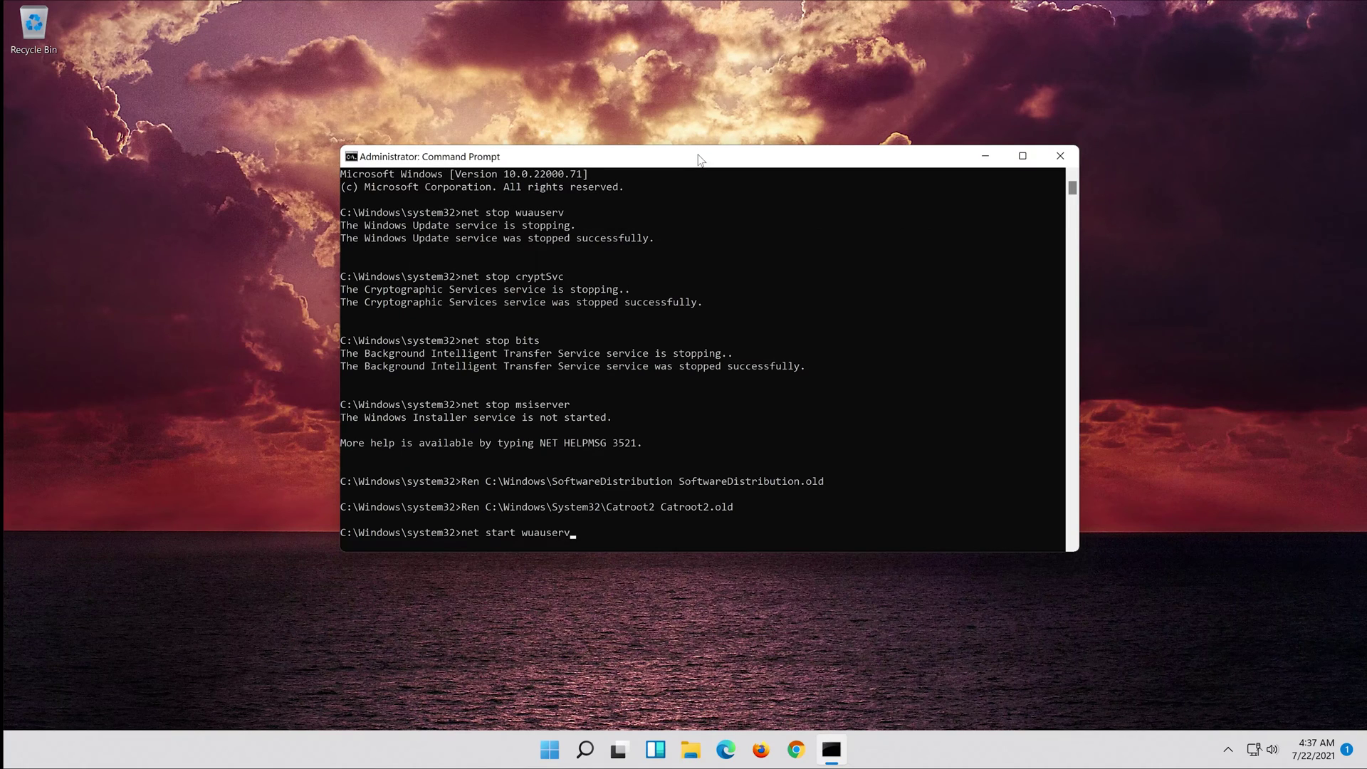
key(Return)
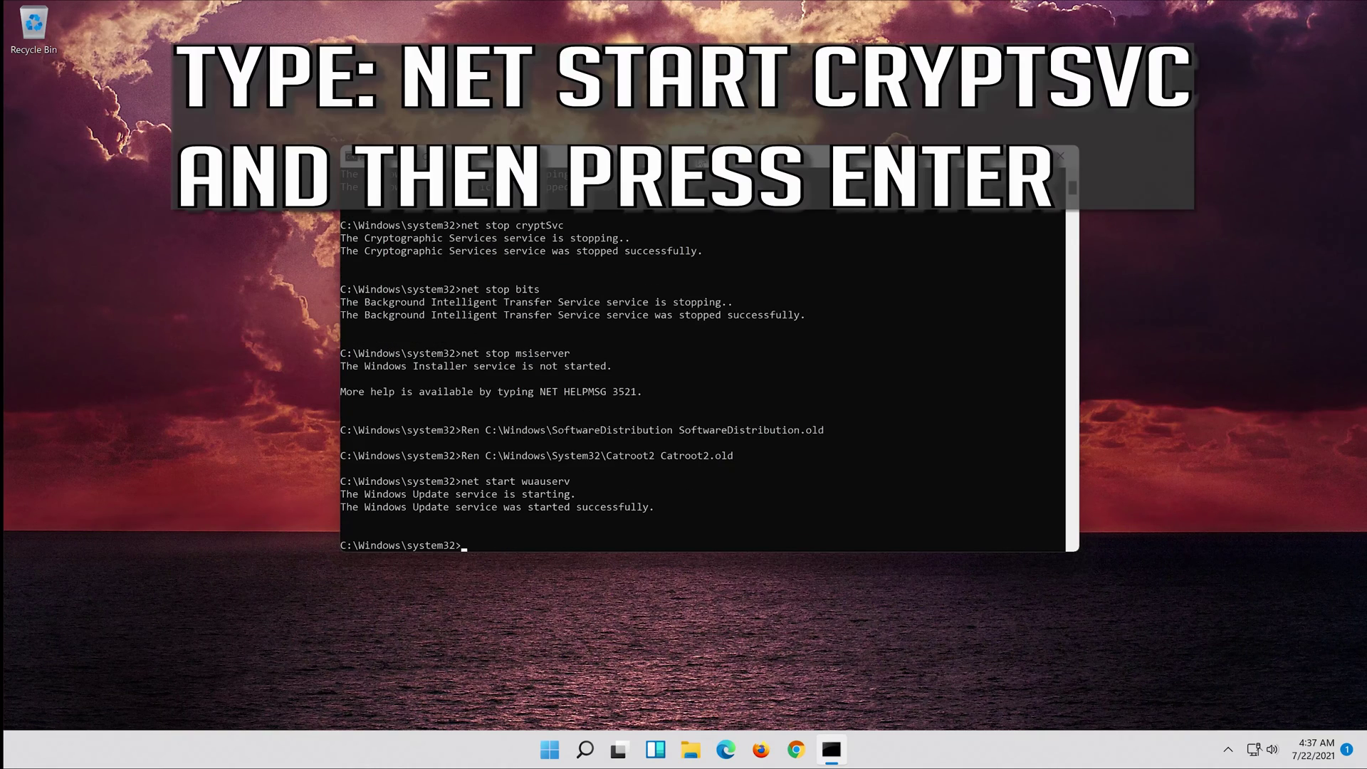
text(net start cryptSvc)
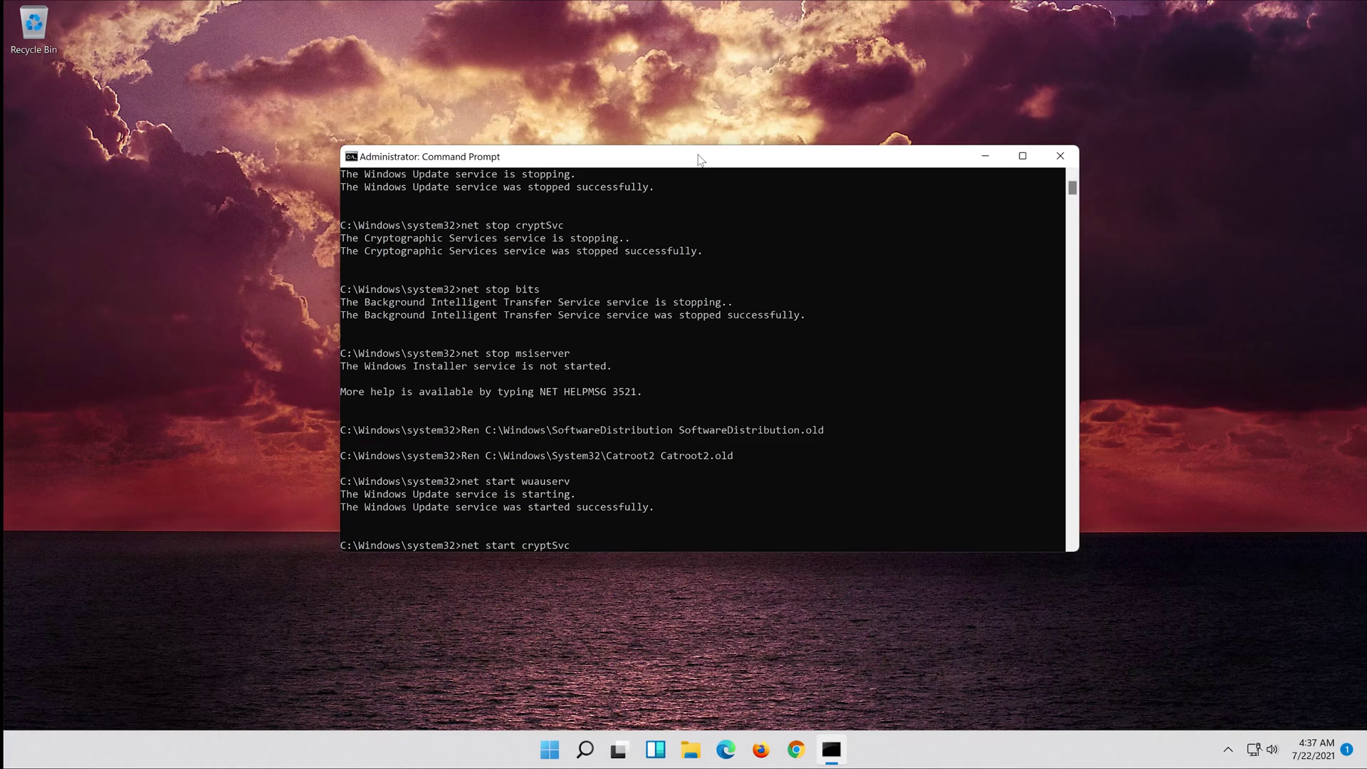
key(Return)
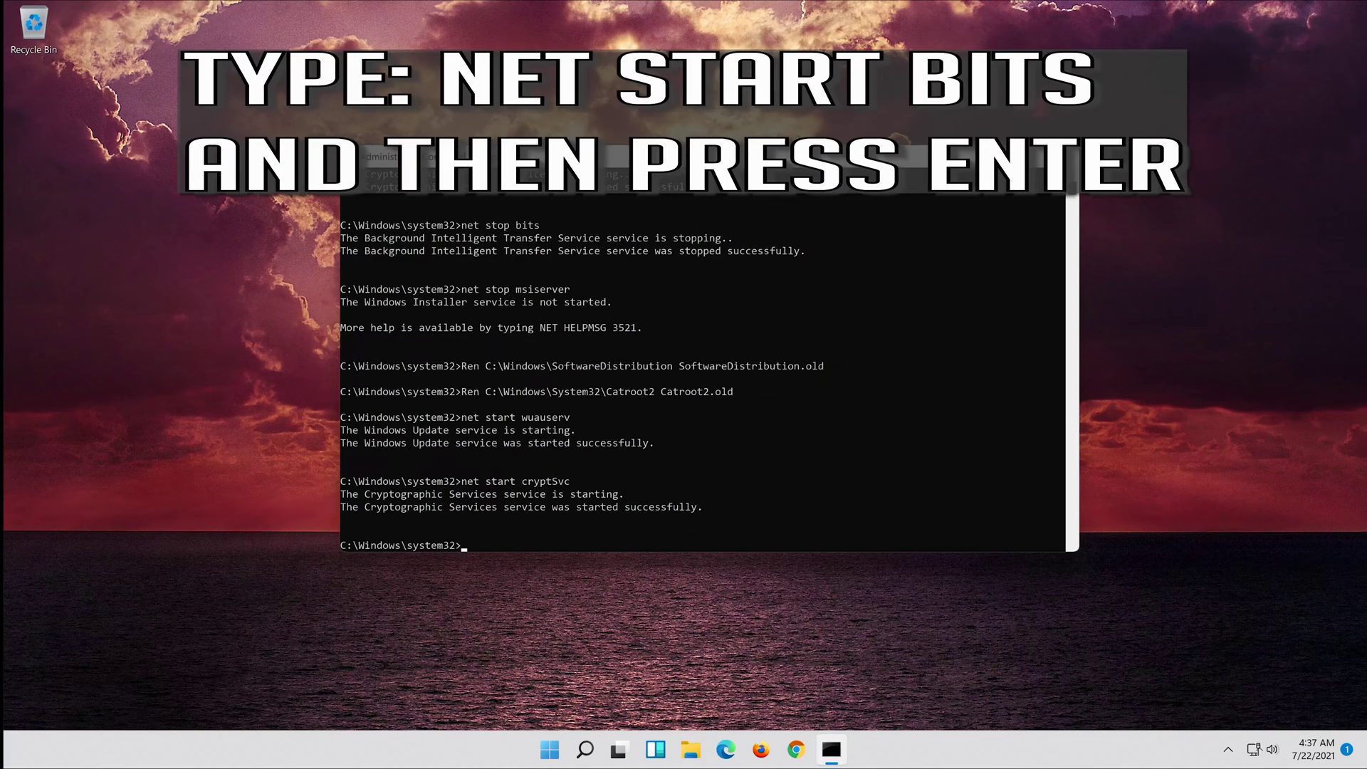
Step: Start the Background Intelligent Transfer and Windows Installer services again with net start bits and net start msiserver
text(net start bits)
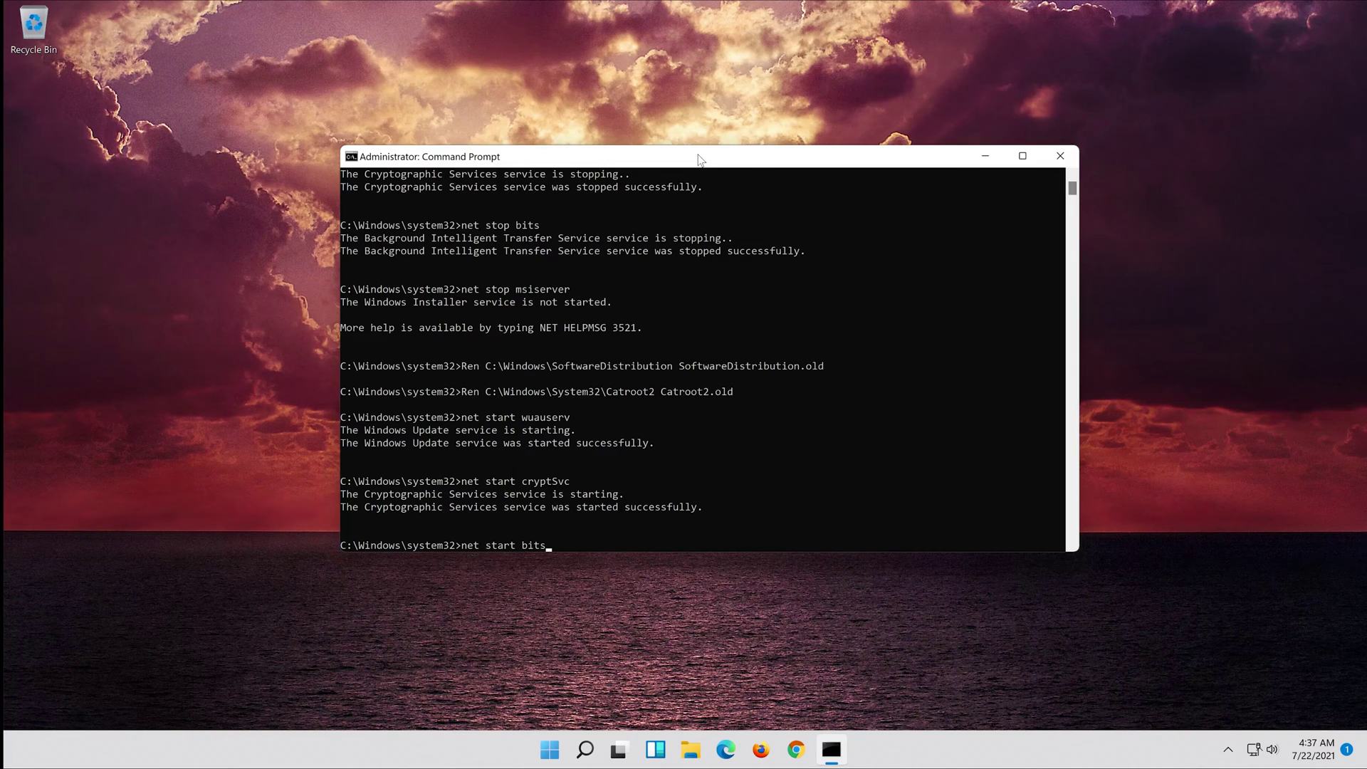
key(Return)
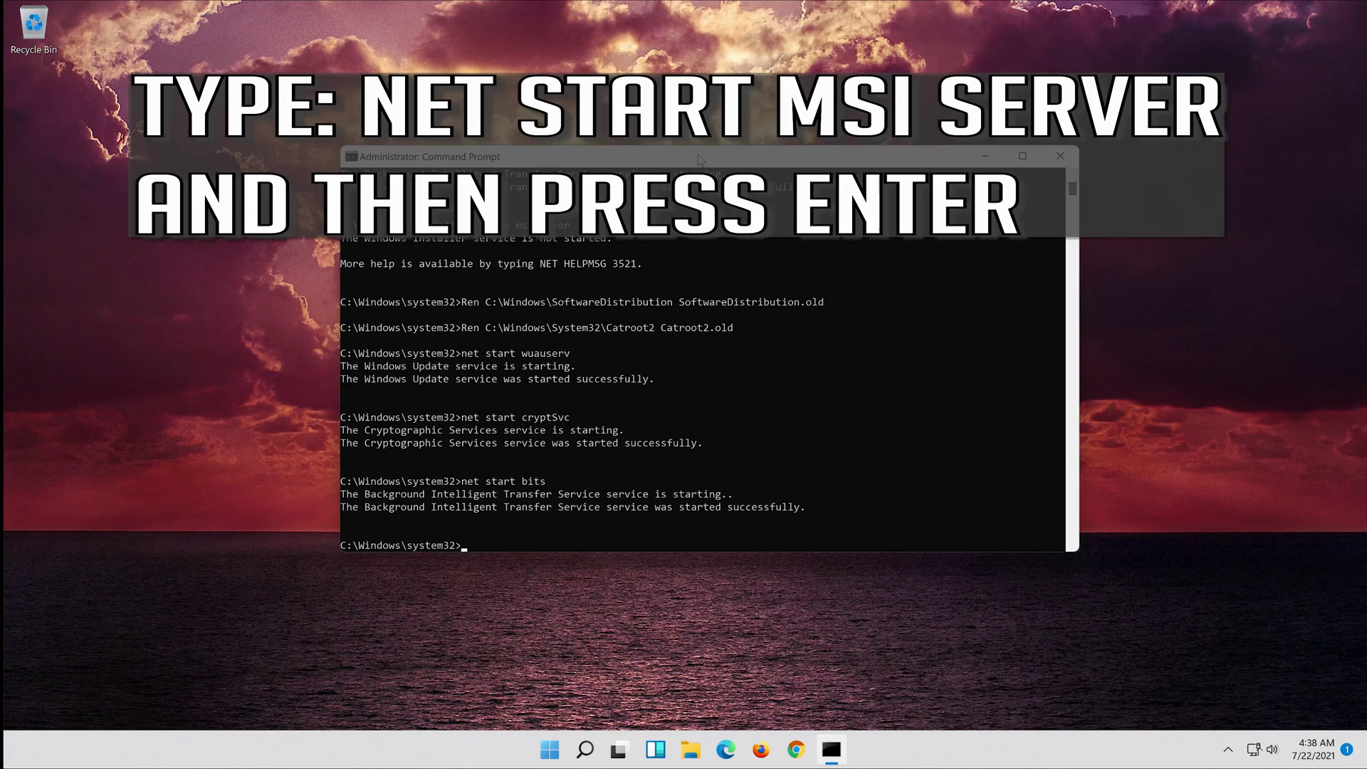
text(net start msiserver)
key(Return)
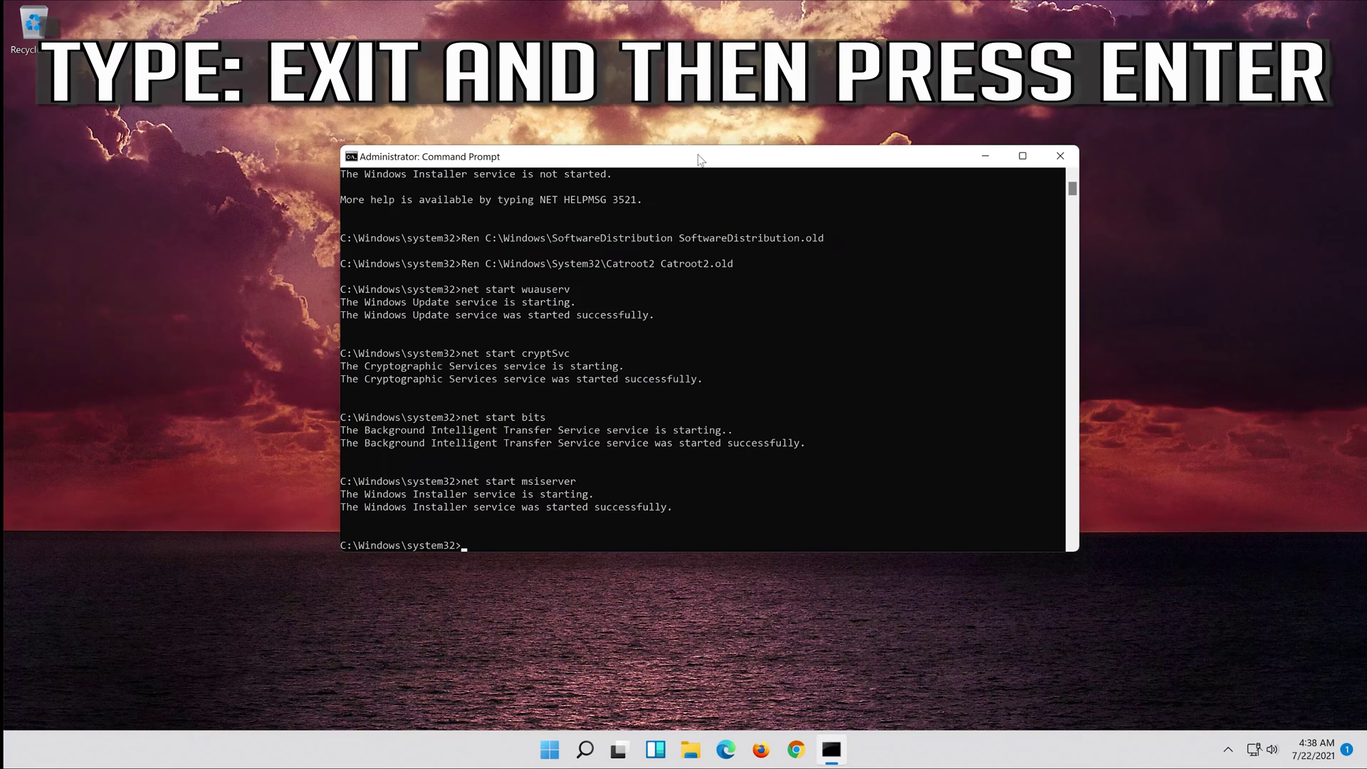
Step: Close the Command Prompt with the exit command and open the computer's power options
text(ex)
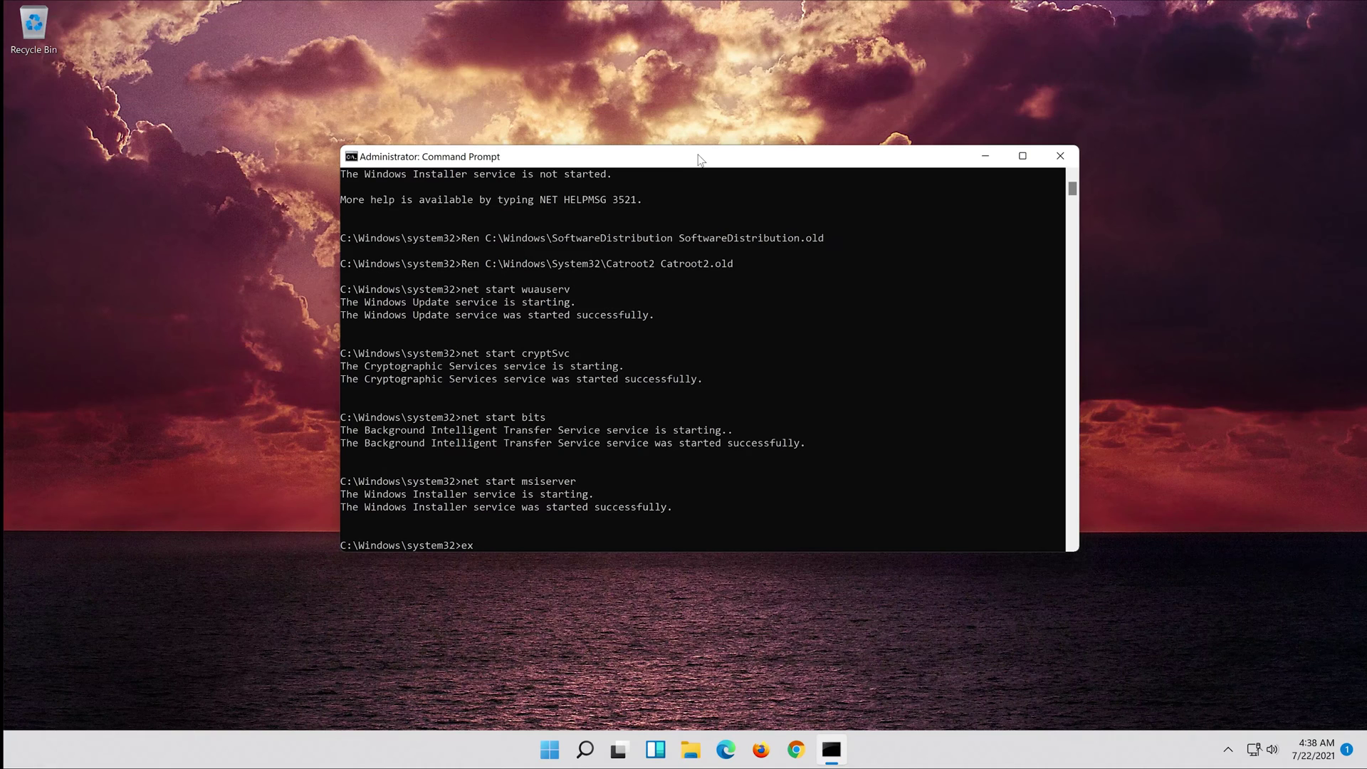
text(it)
key(Return)
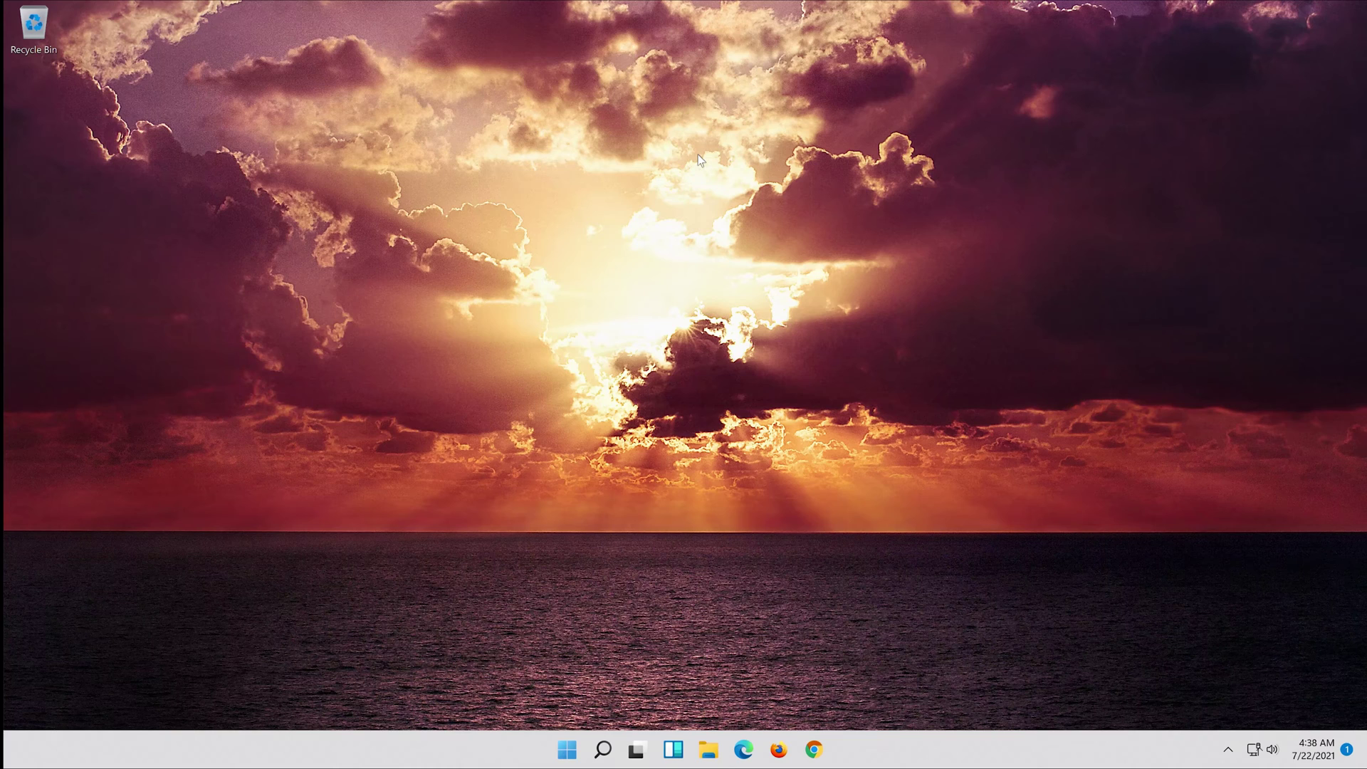
click(562, 752)
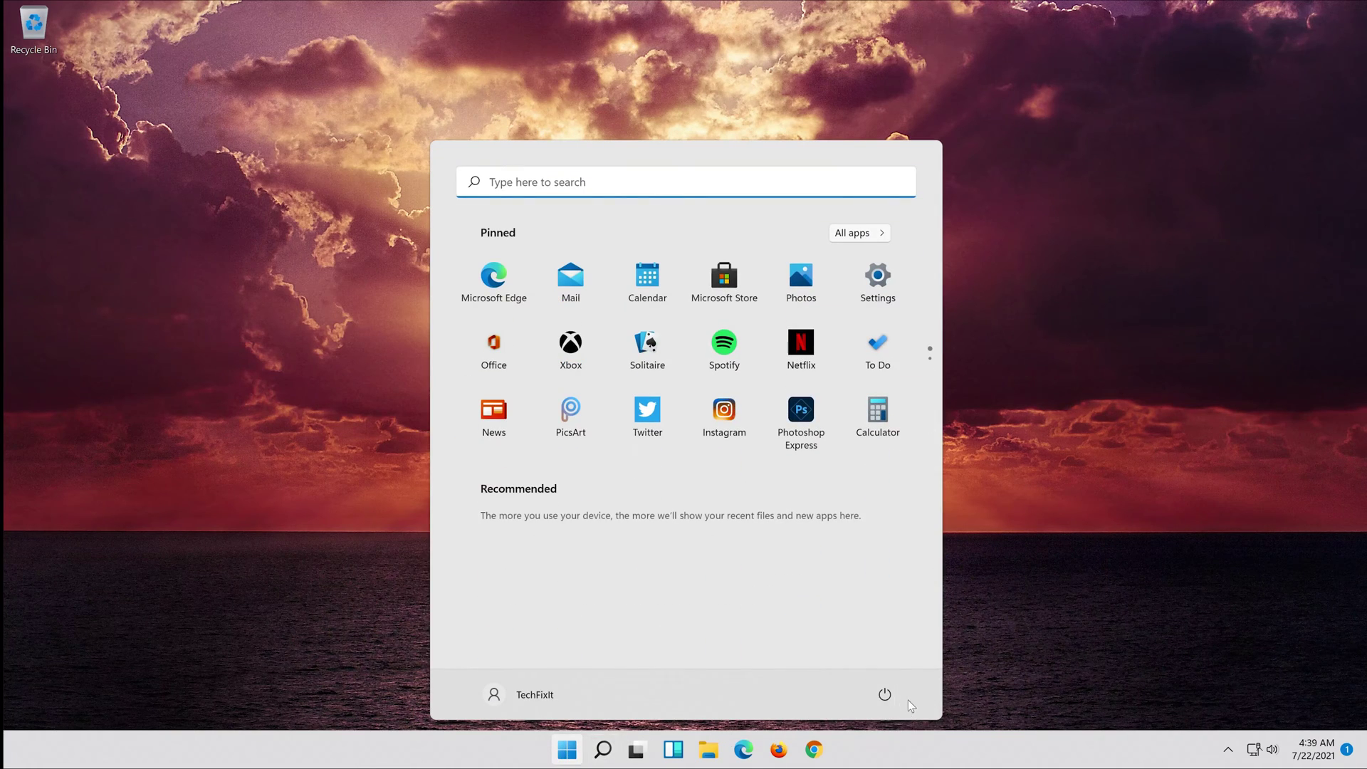
click(885, 694)
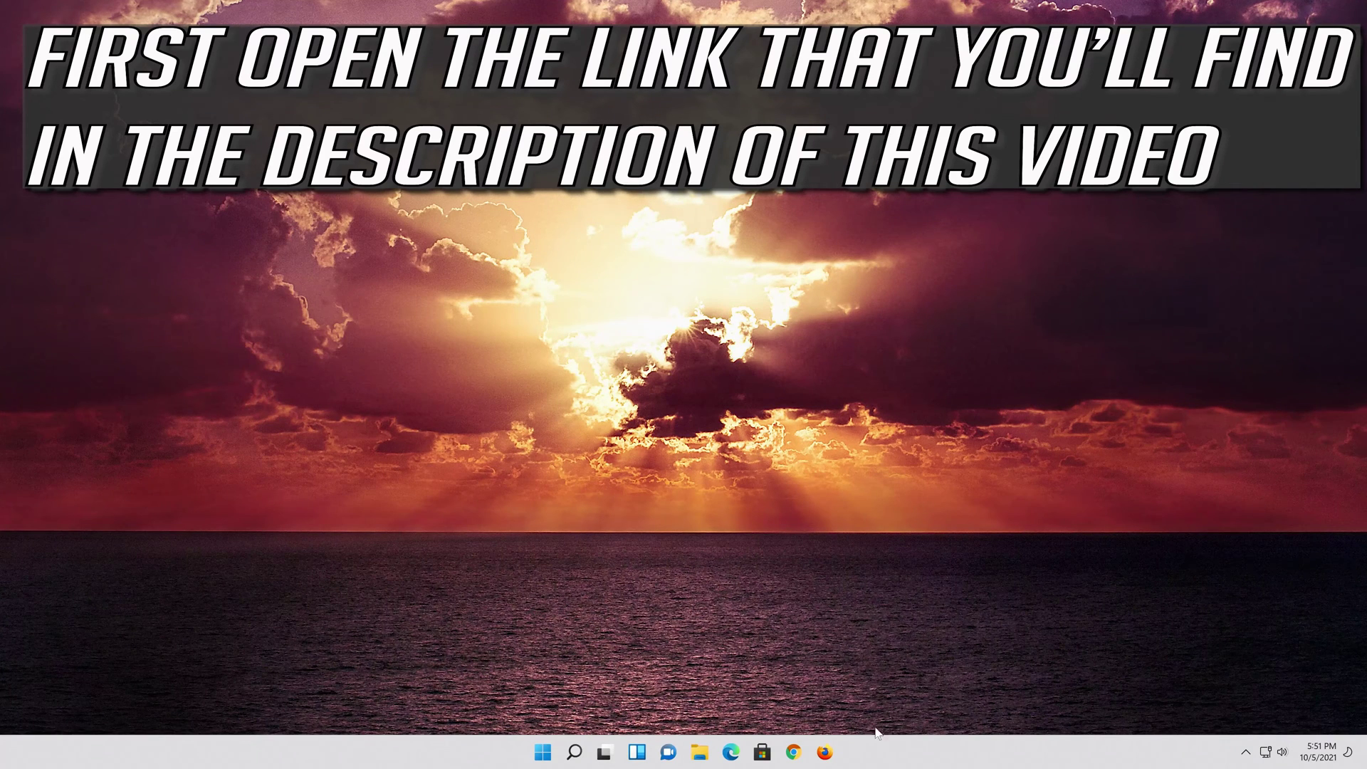
click(825, 754)
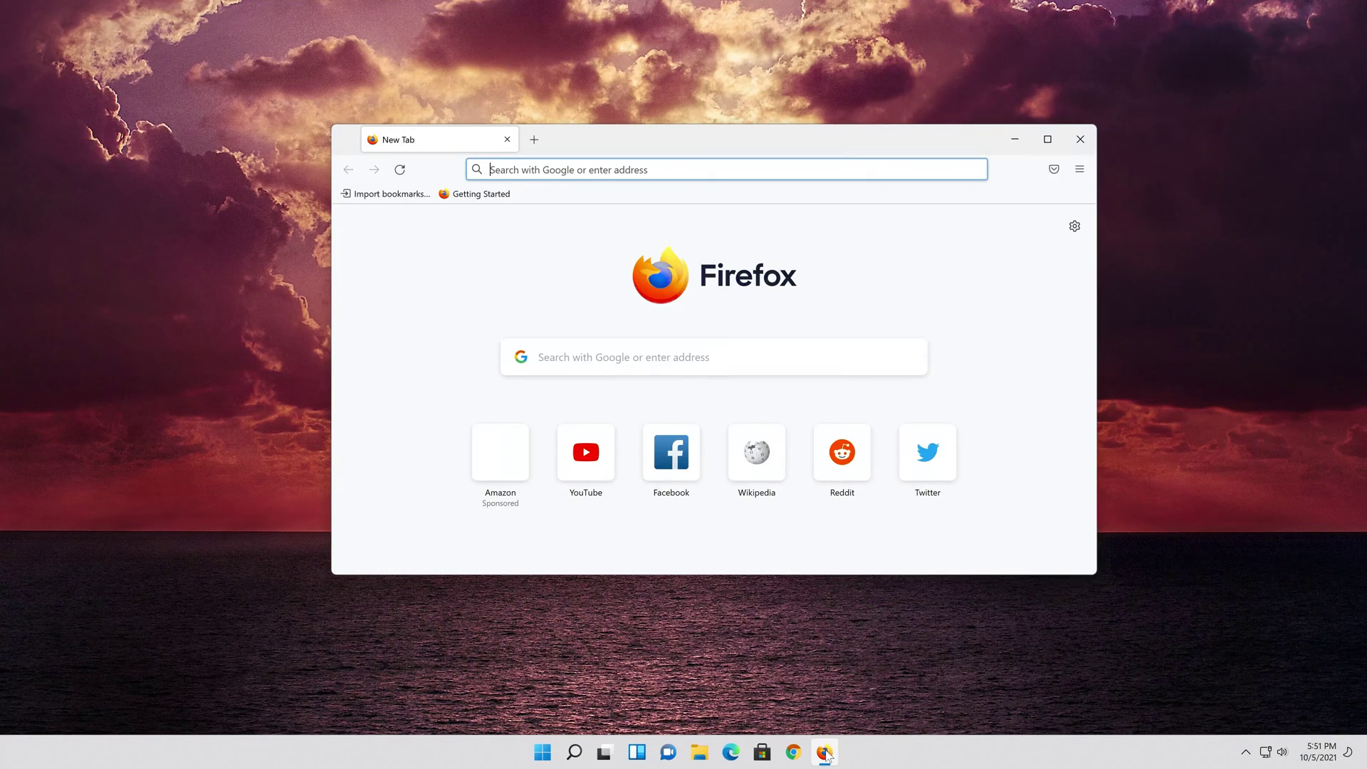
right_click(664, 169)
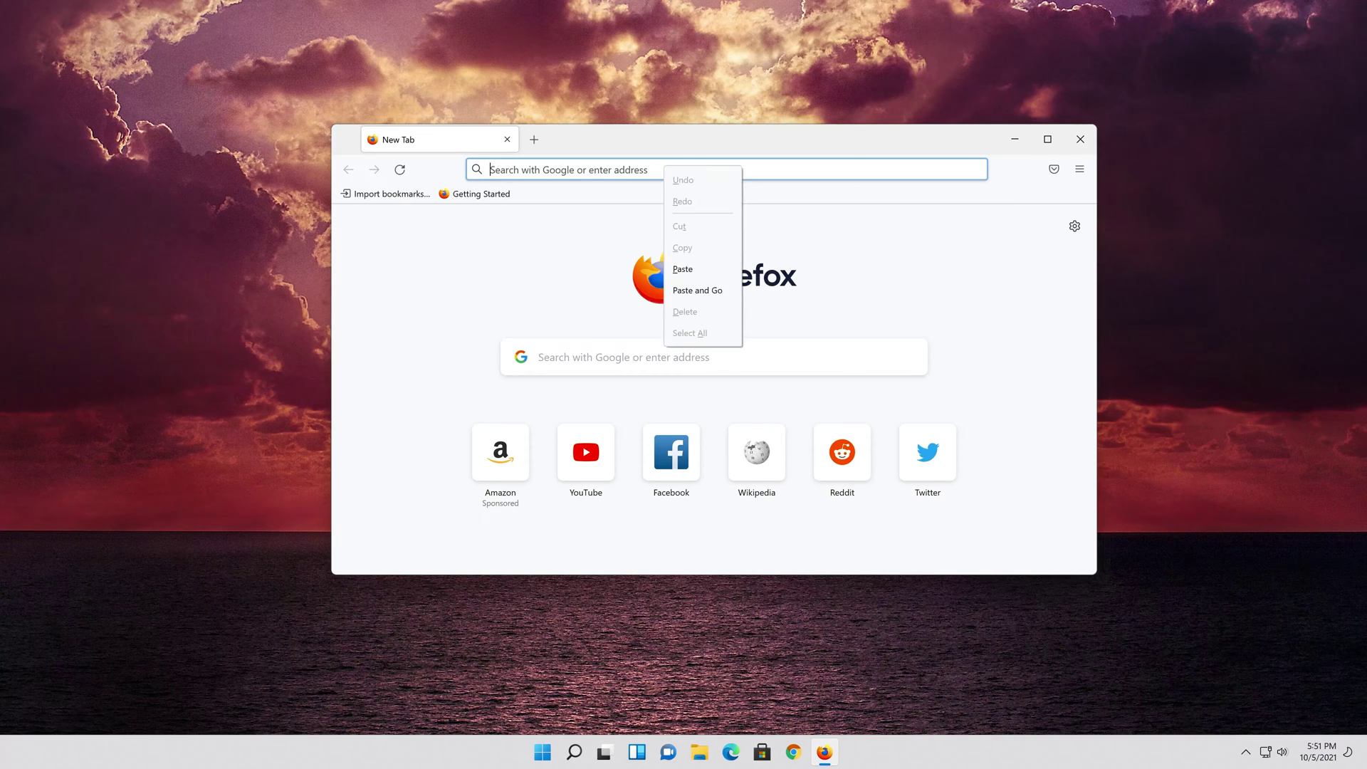
click(694, 290)
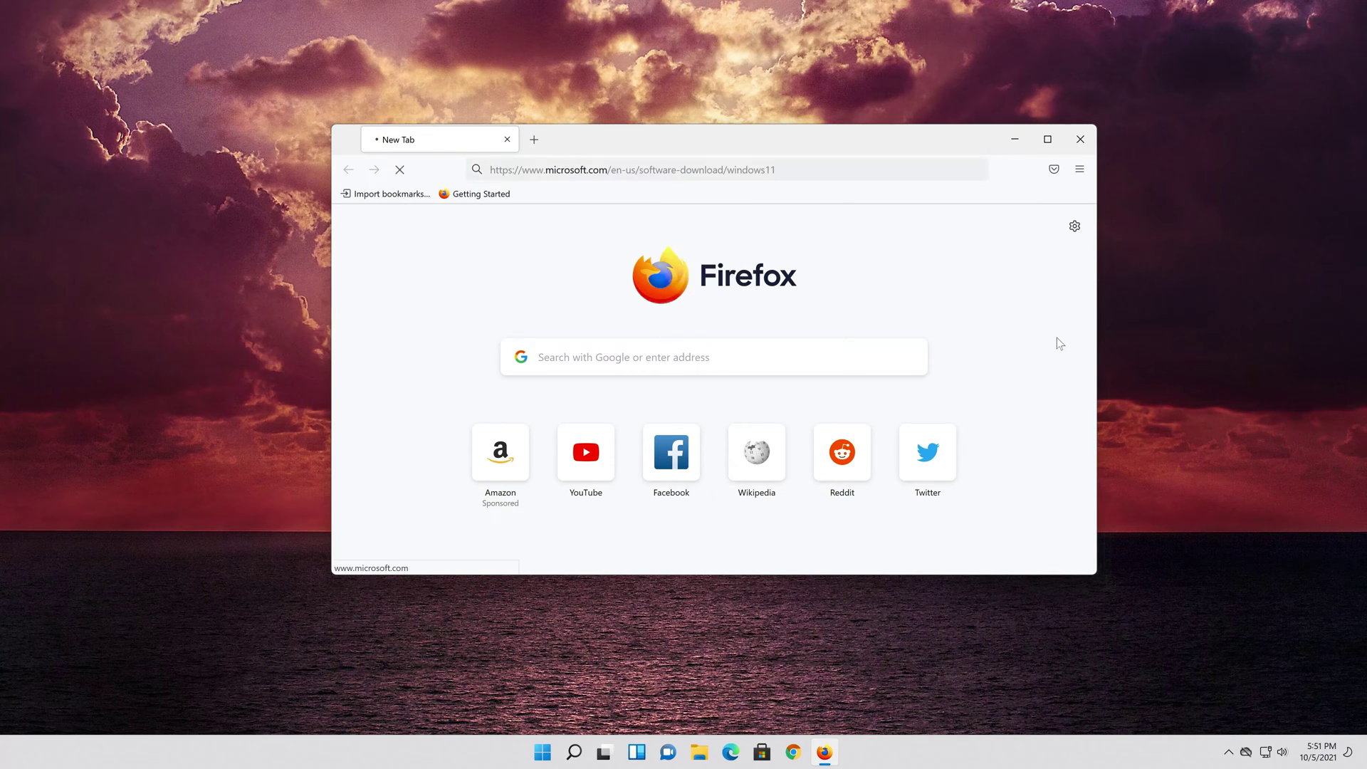
Step: Download and save MediaCreationToolW11.exe from the Create Windows 11 Installation Media section, and close the browser
scroll(1040, 351, down, 7)
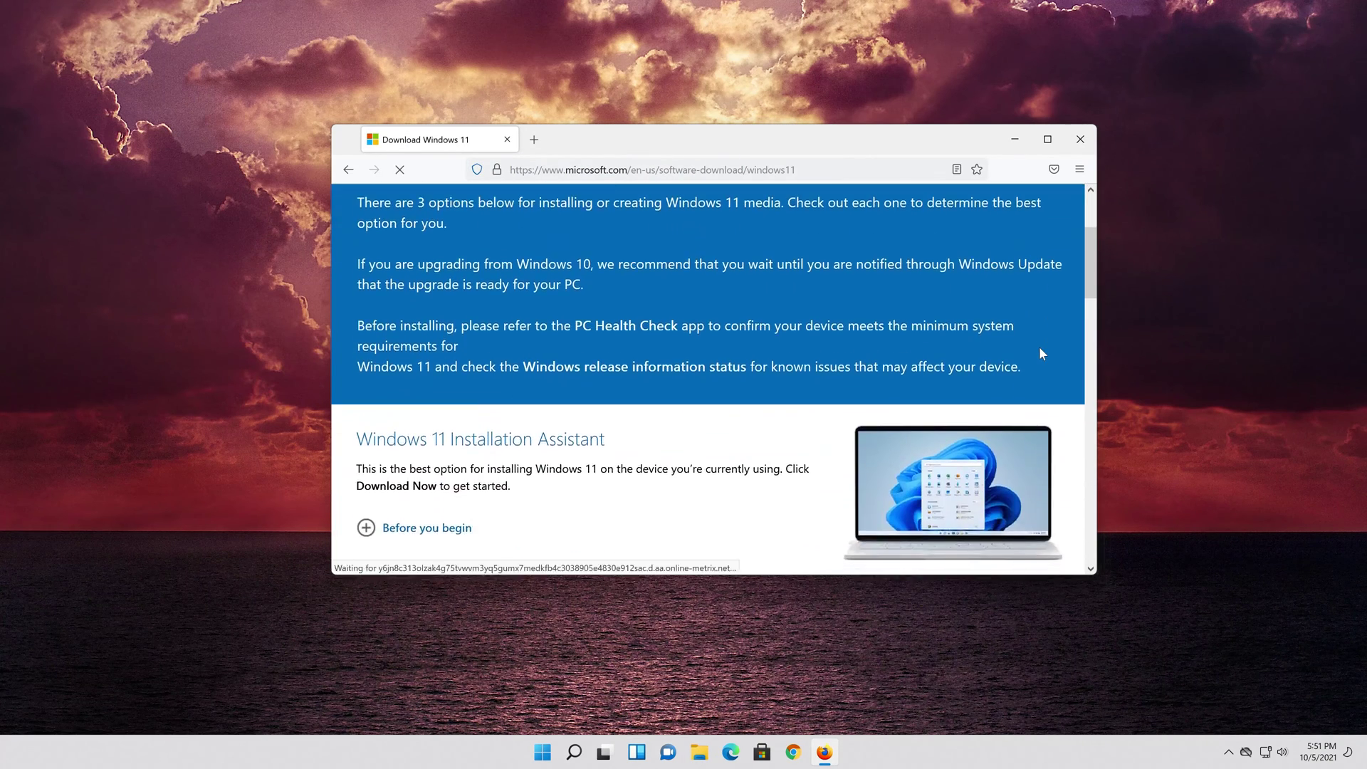
scroll(1040, 354, up, 2)
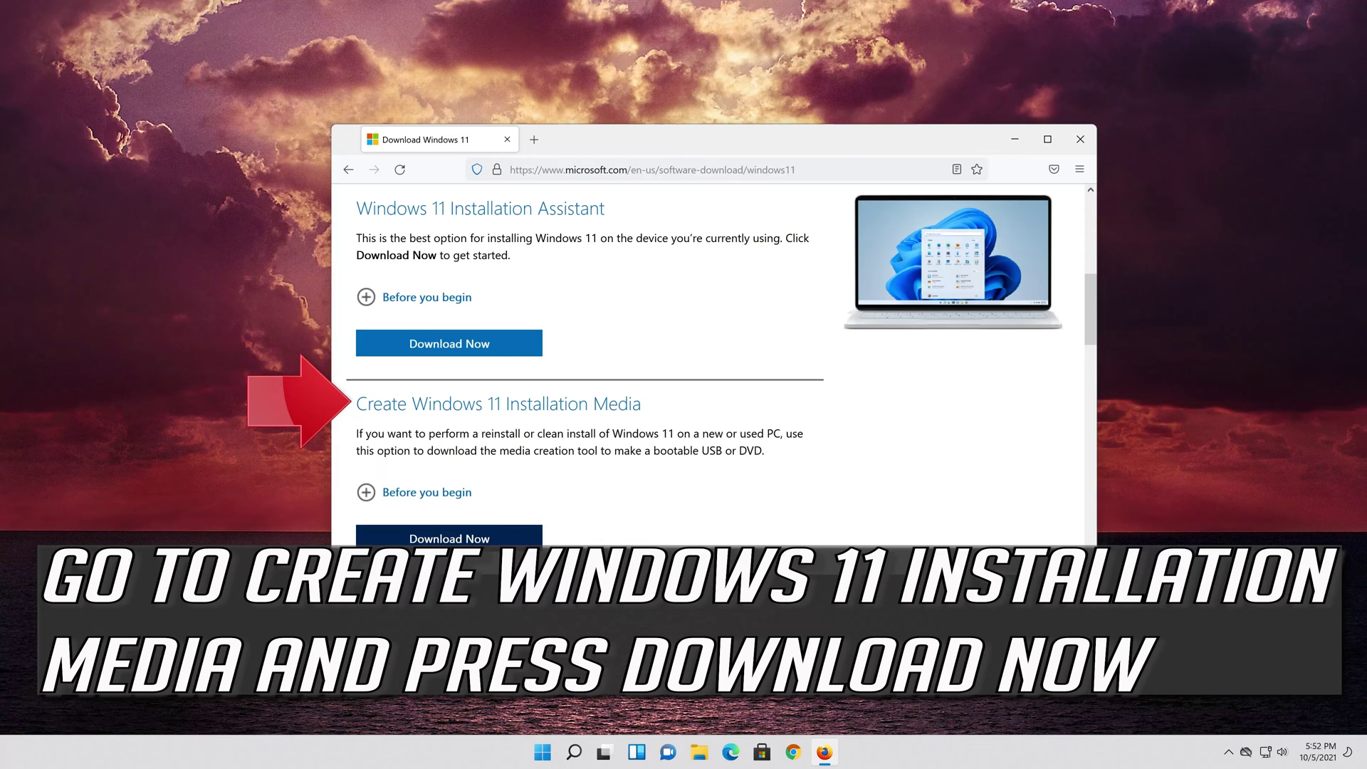
click(449, 538)
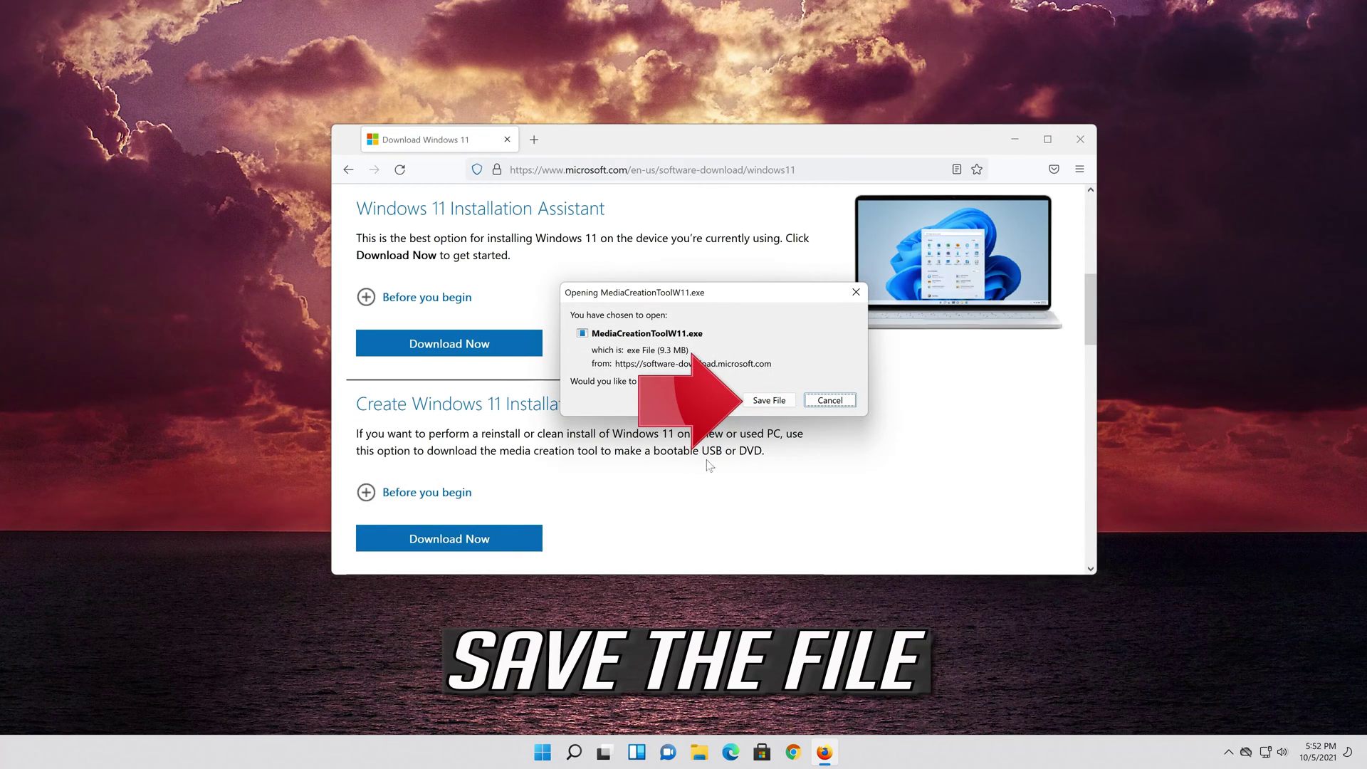
click(767, 402)
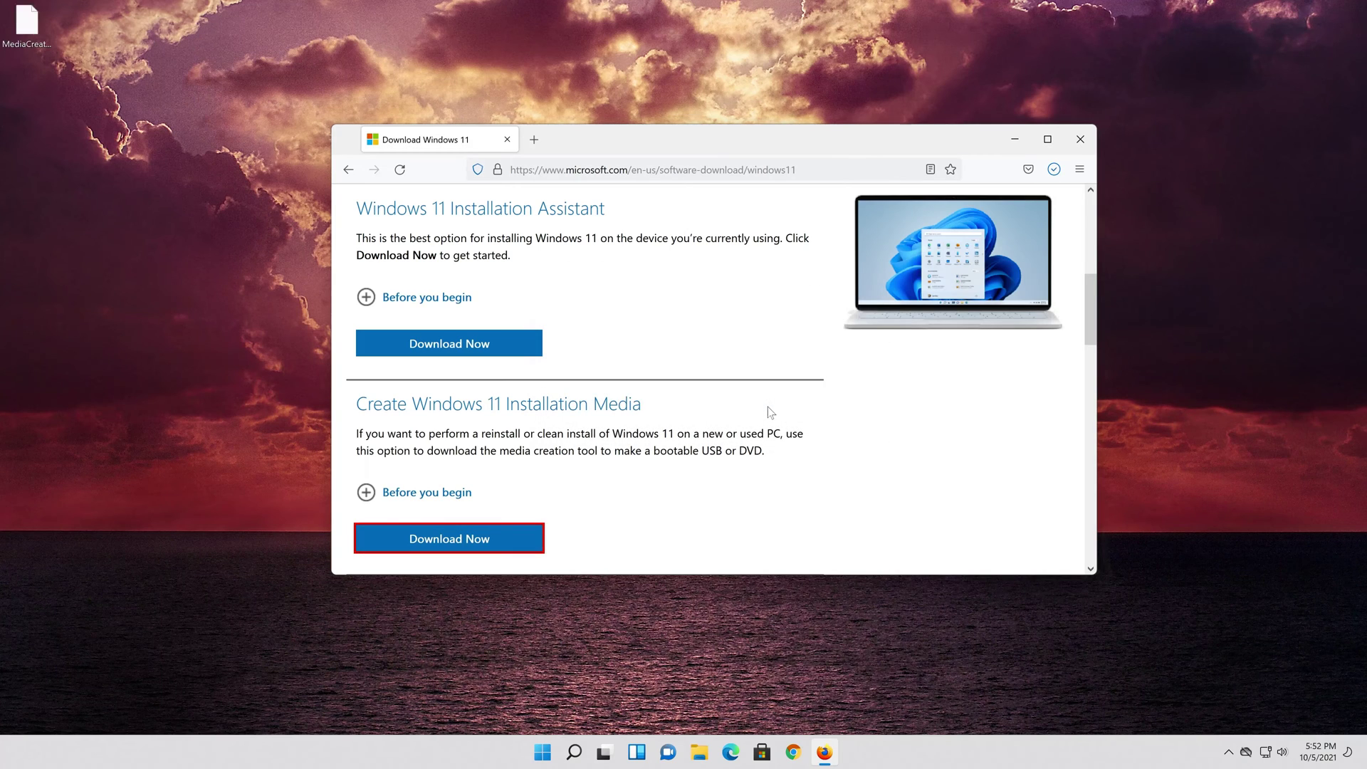
click(1079, 141)
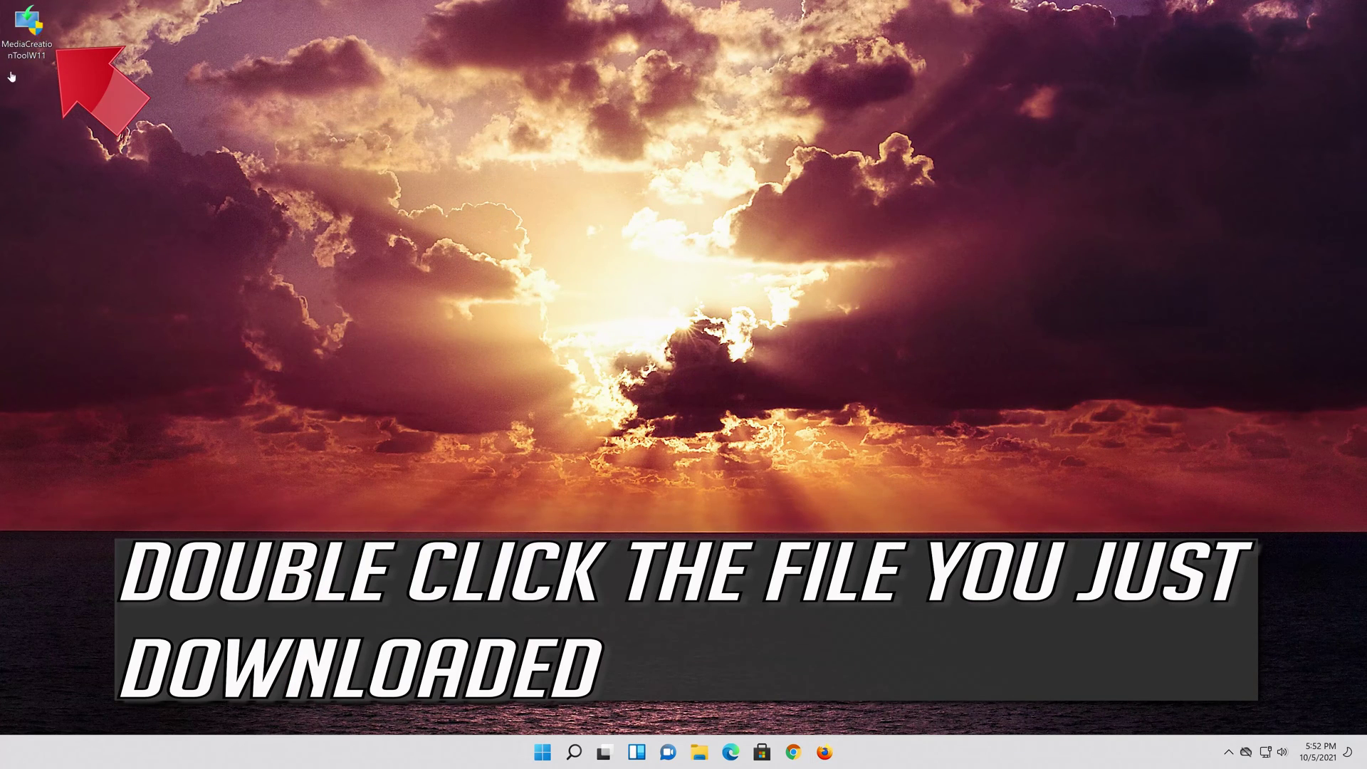
Step: Run the downloaded MediaCreationToolW11 file from the desktop with administrator permission and accept its license terms
double_click(41, 36)
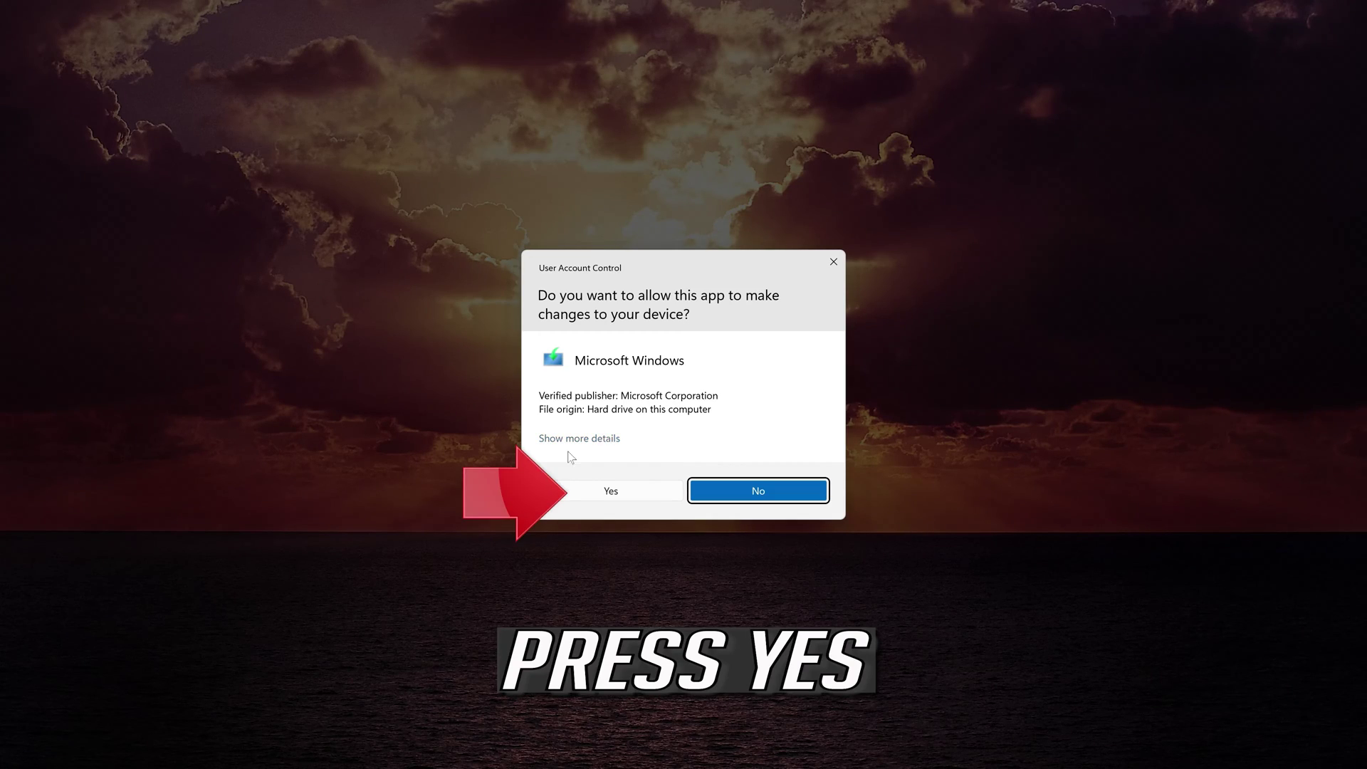
click(610, 491)
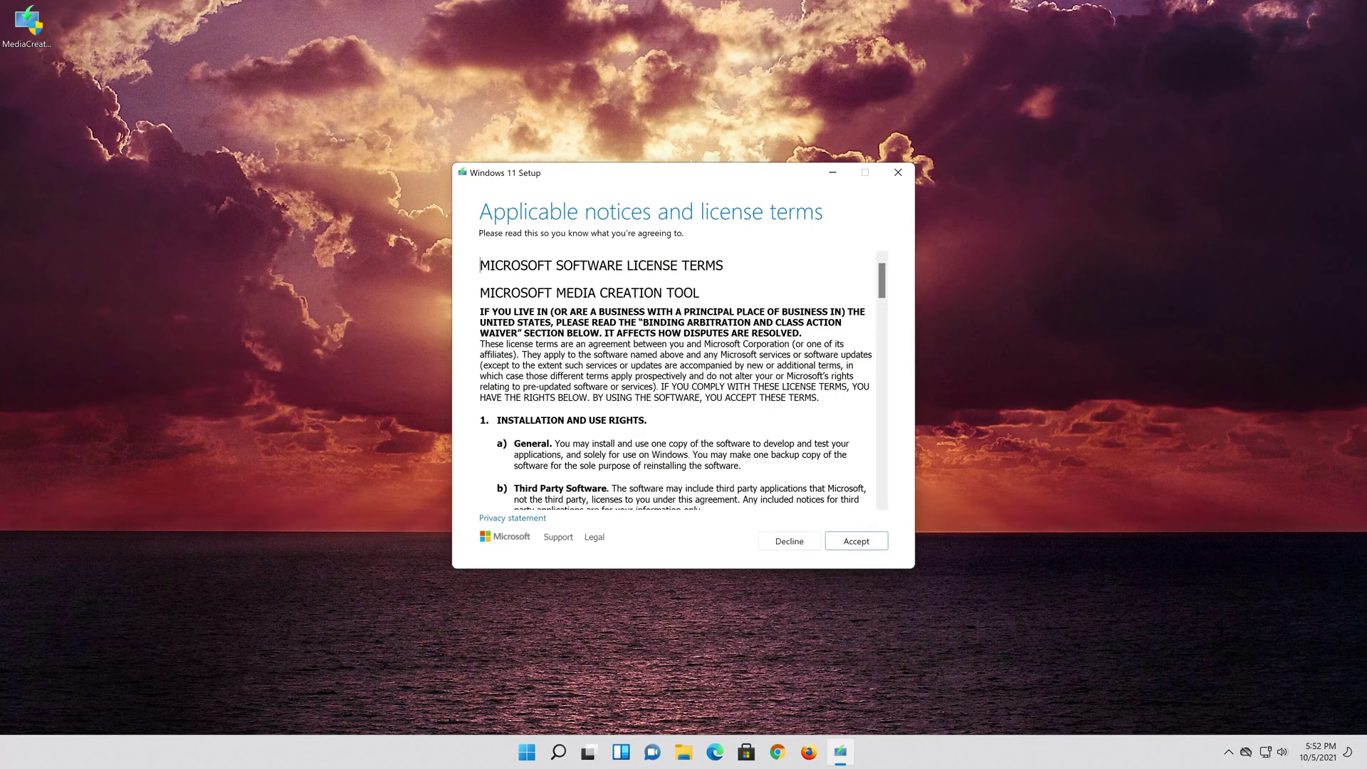
click(857, 542)
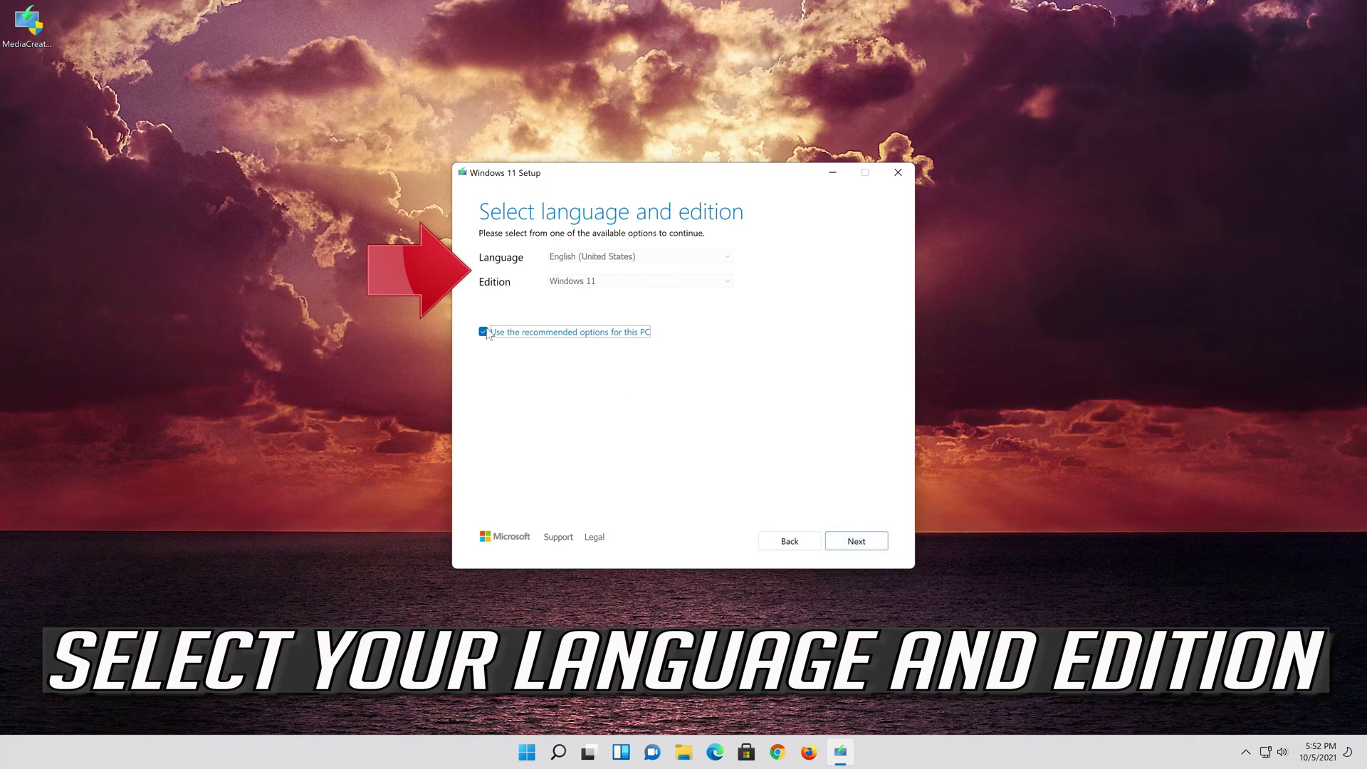
Step: Keep the recommended language and edition options for this PC, English (United States) and Windows 11, and continue
click(484, 332)
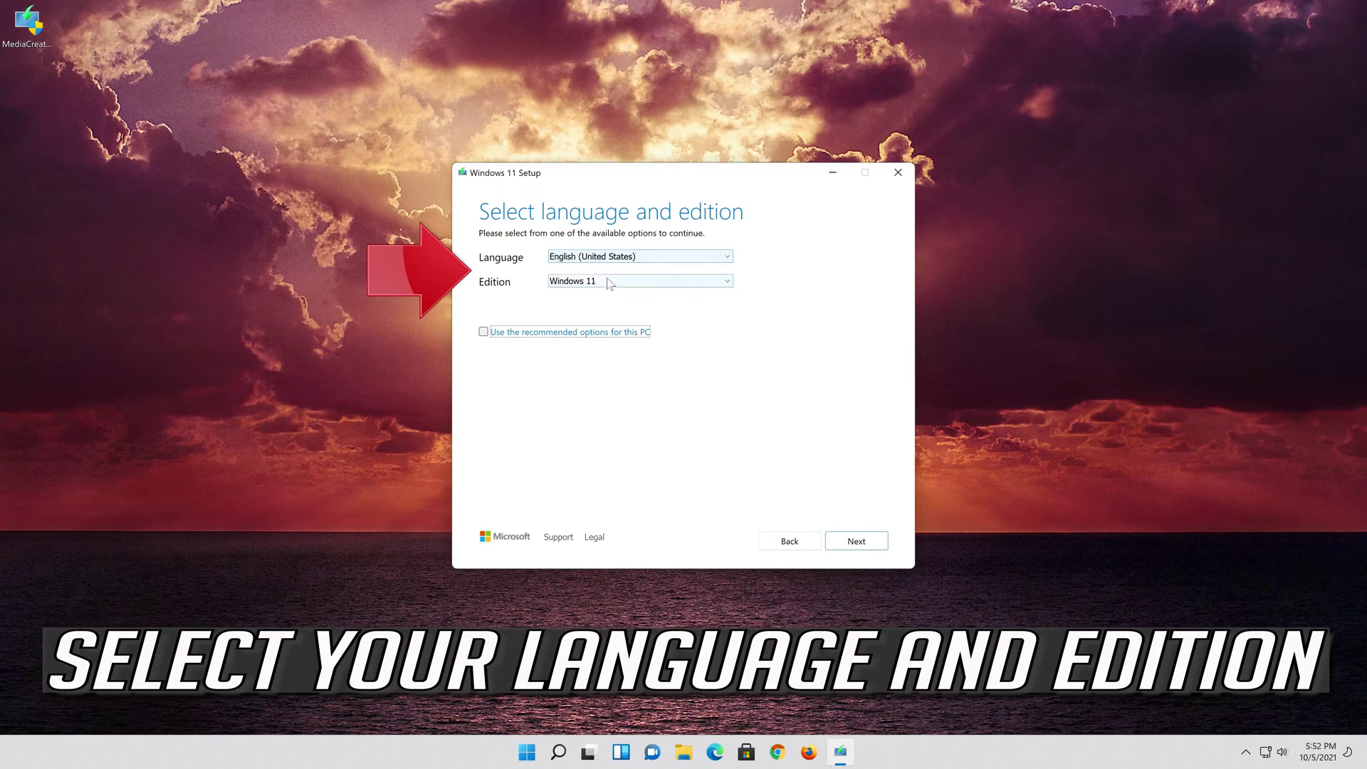
click(483, 331)
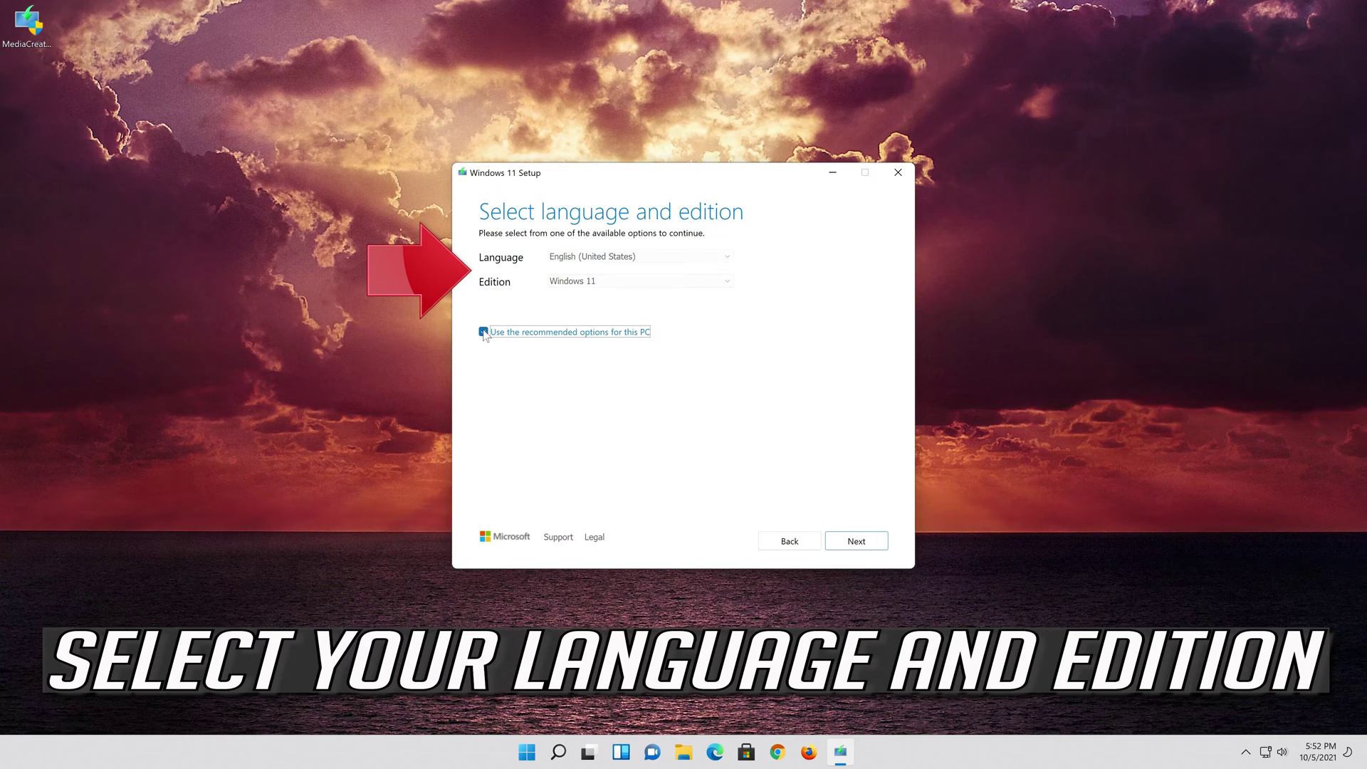
click(857, 542)
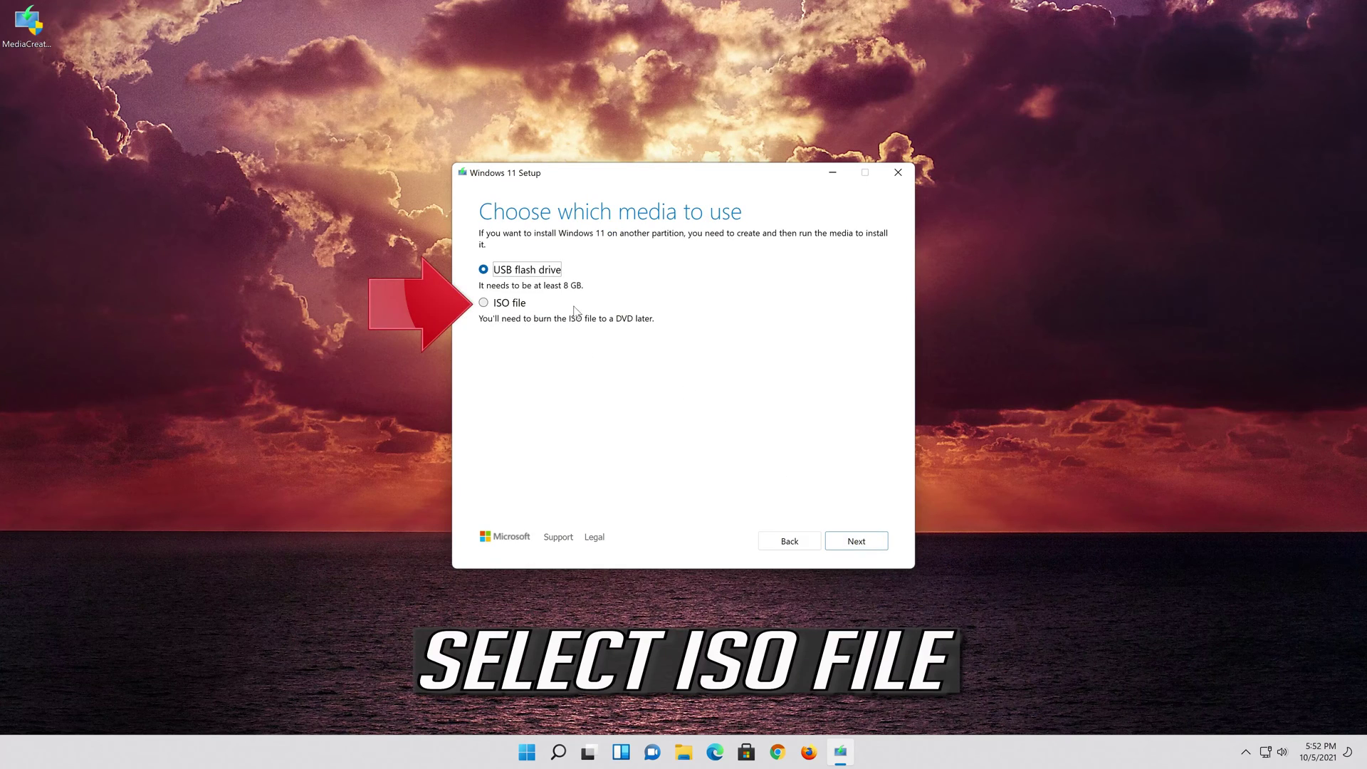
Step: Choose ISO file as the installation media and save it to the Desktop under the name Windows 11
click(484, 303)
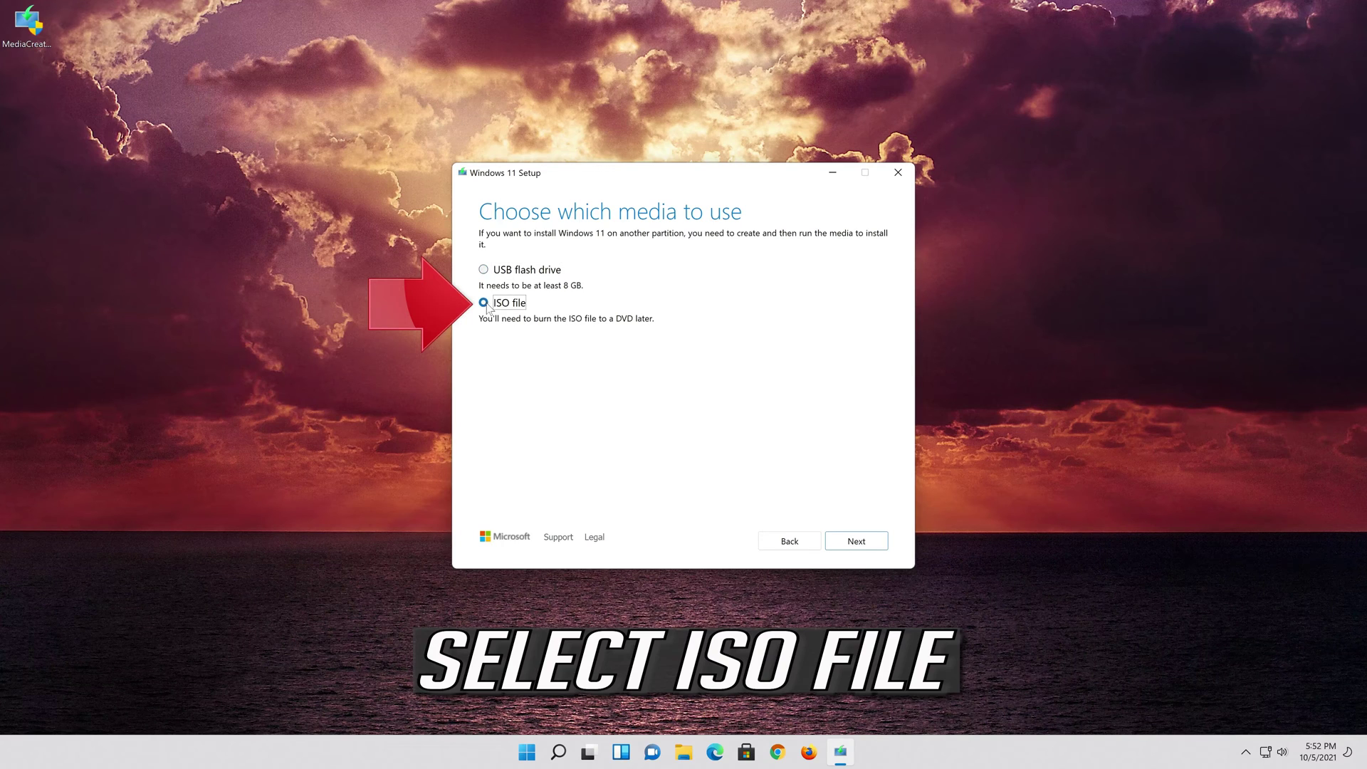
click(867, 541)
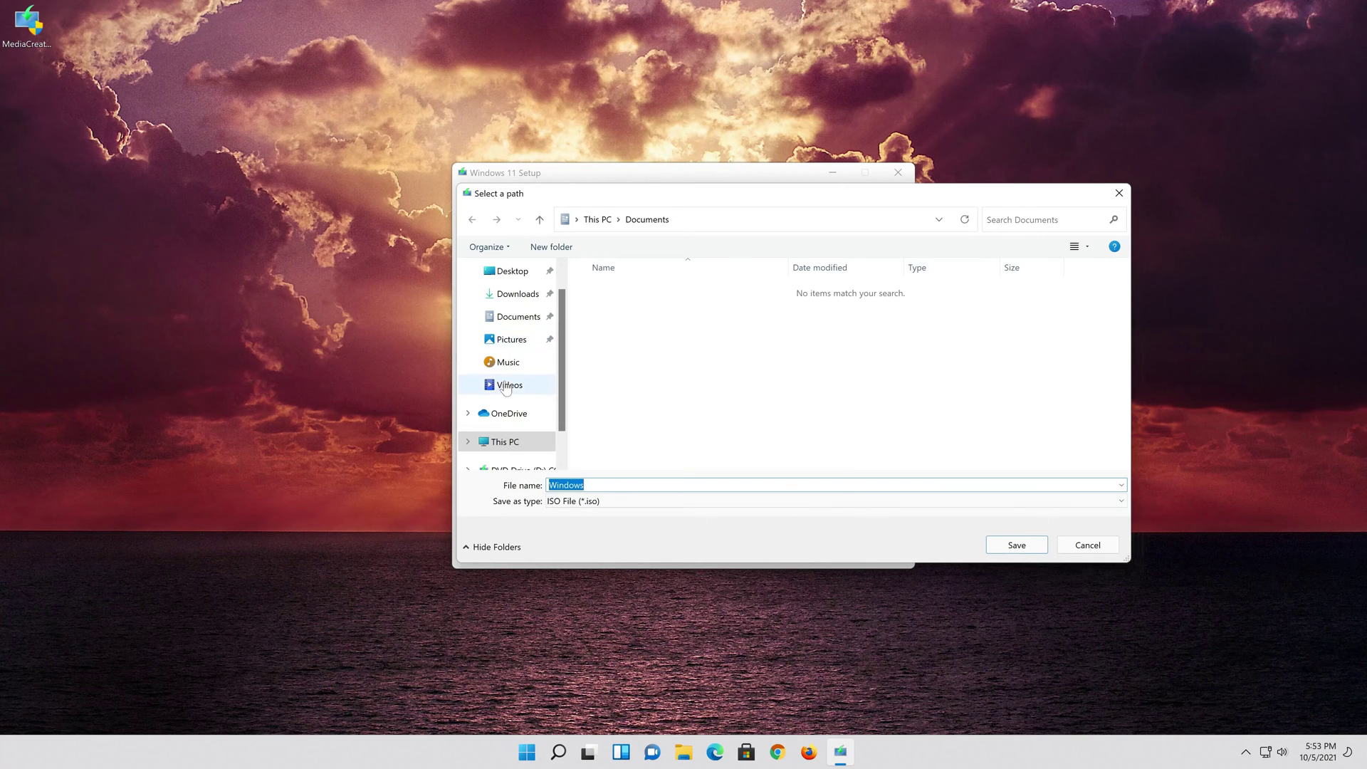
click(526, 277)
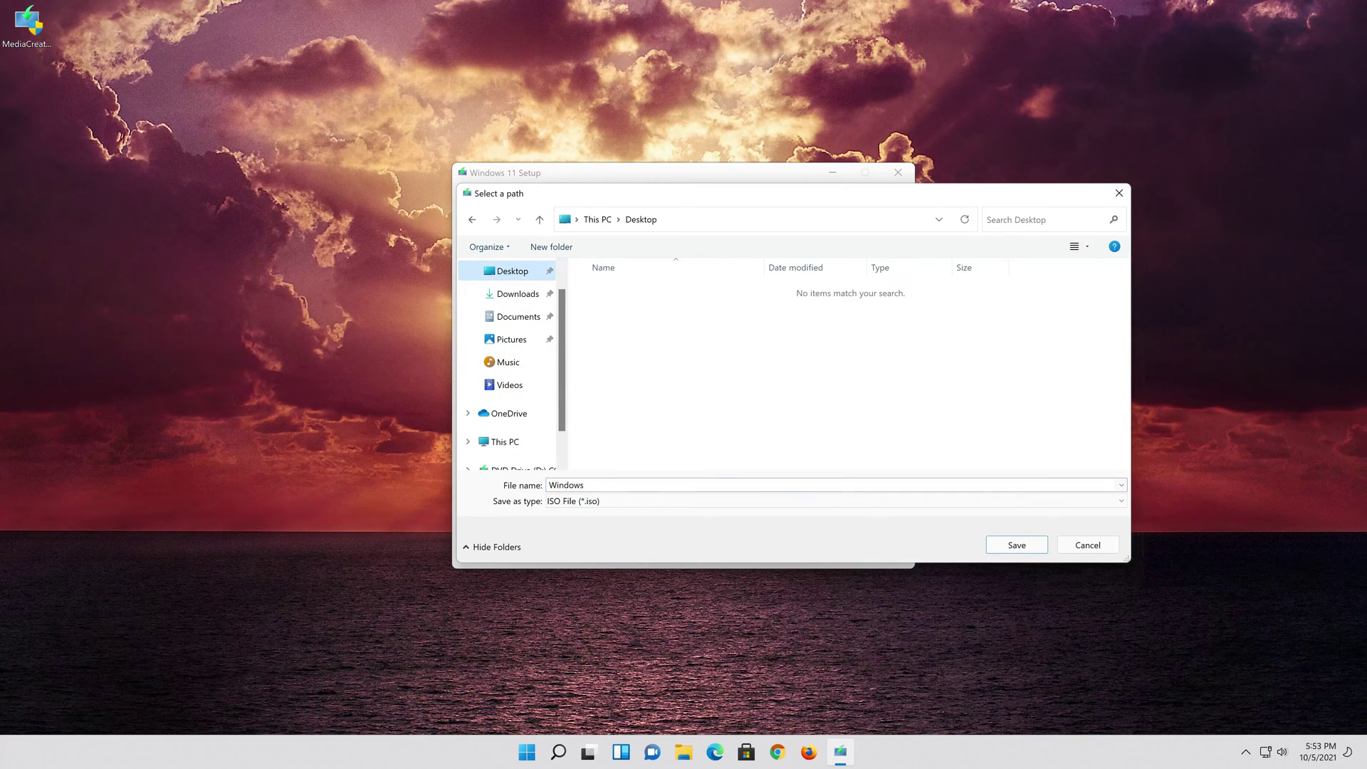
key(End)
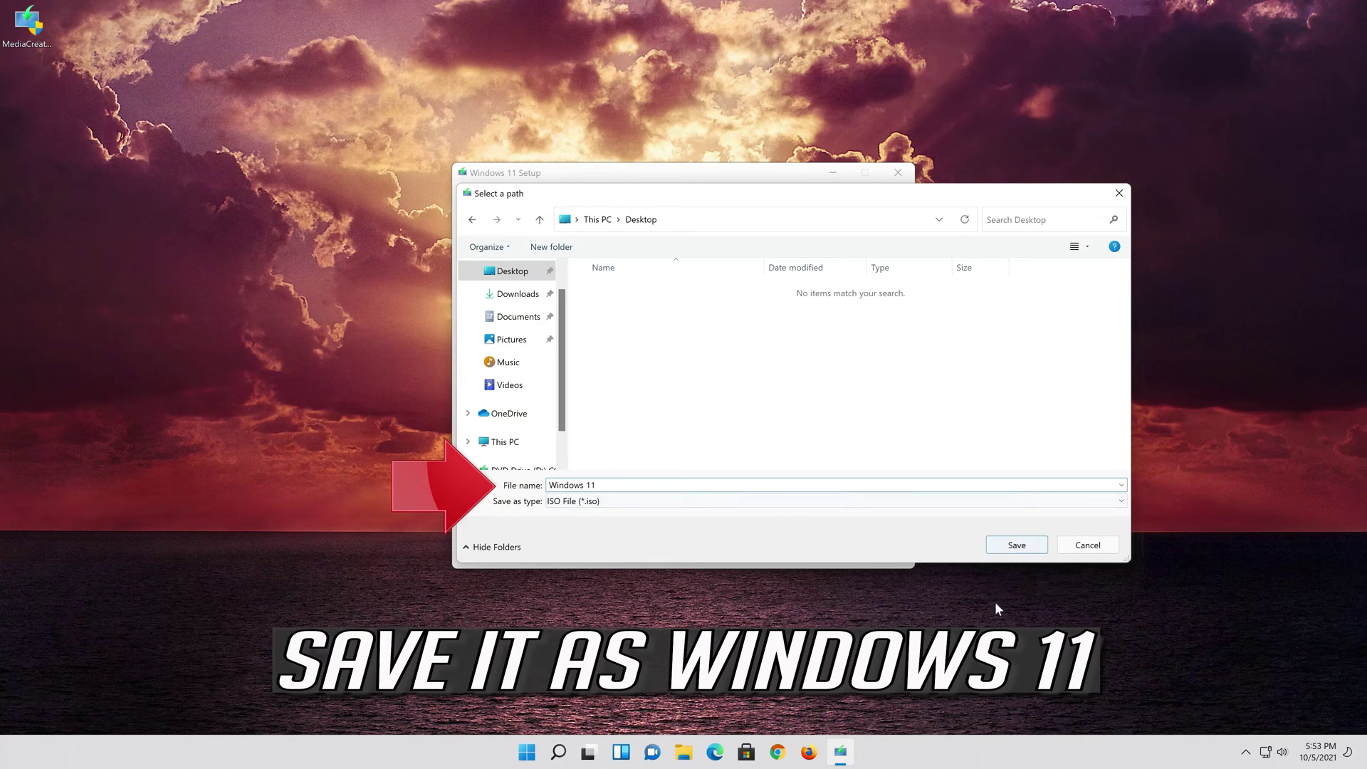
click(1028, 552)
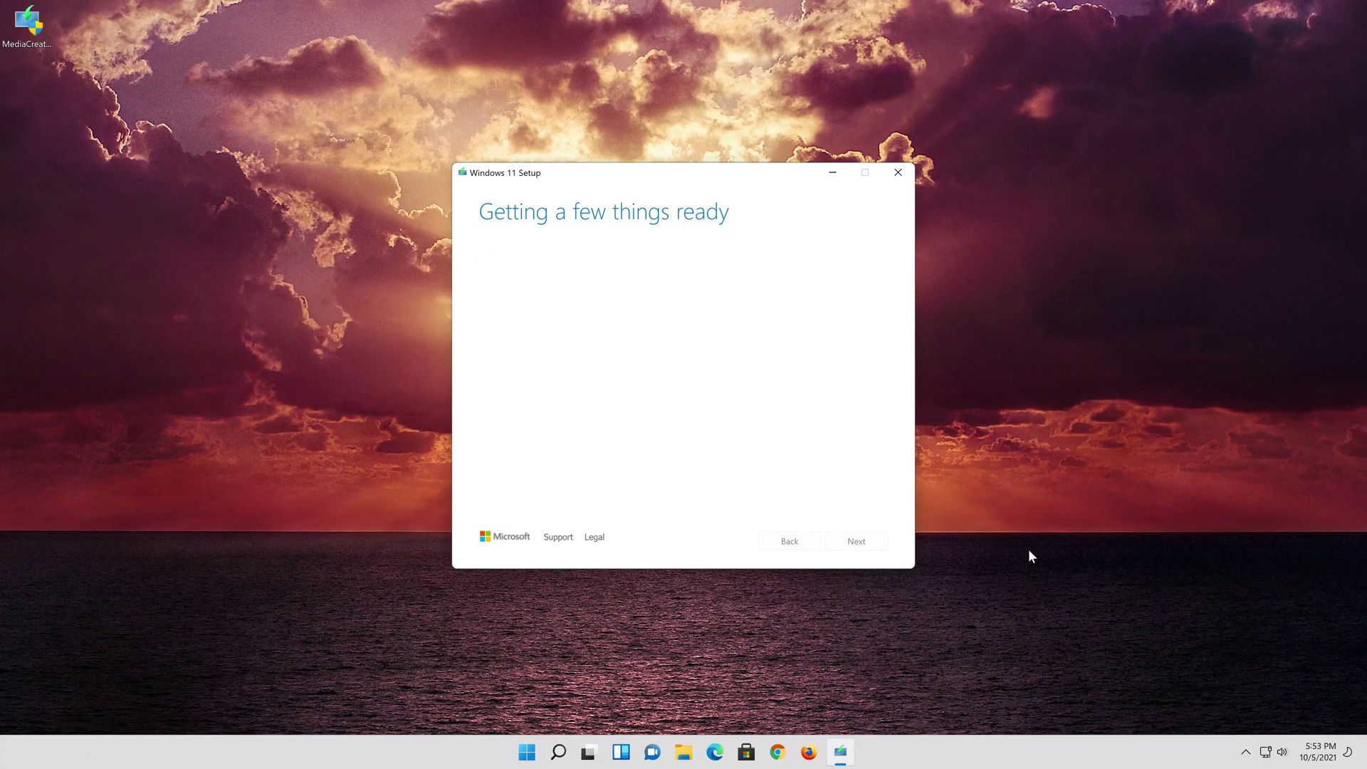
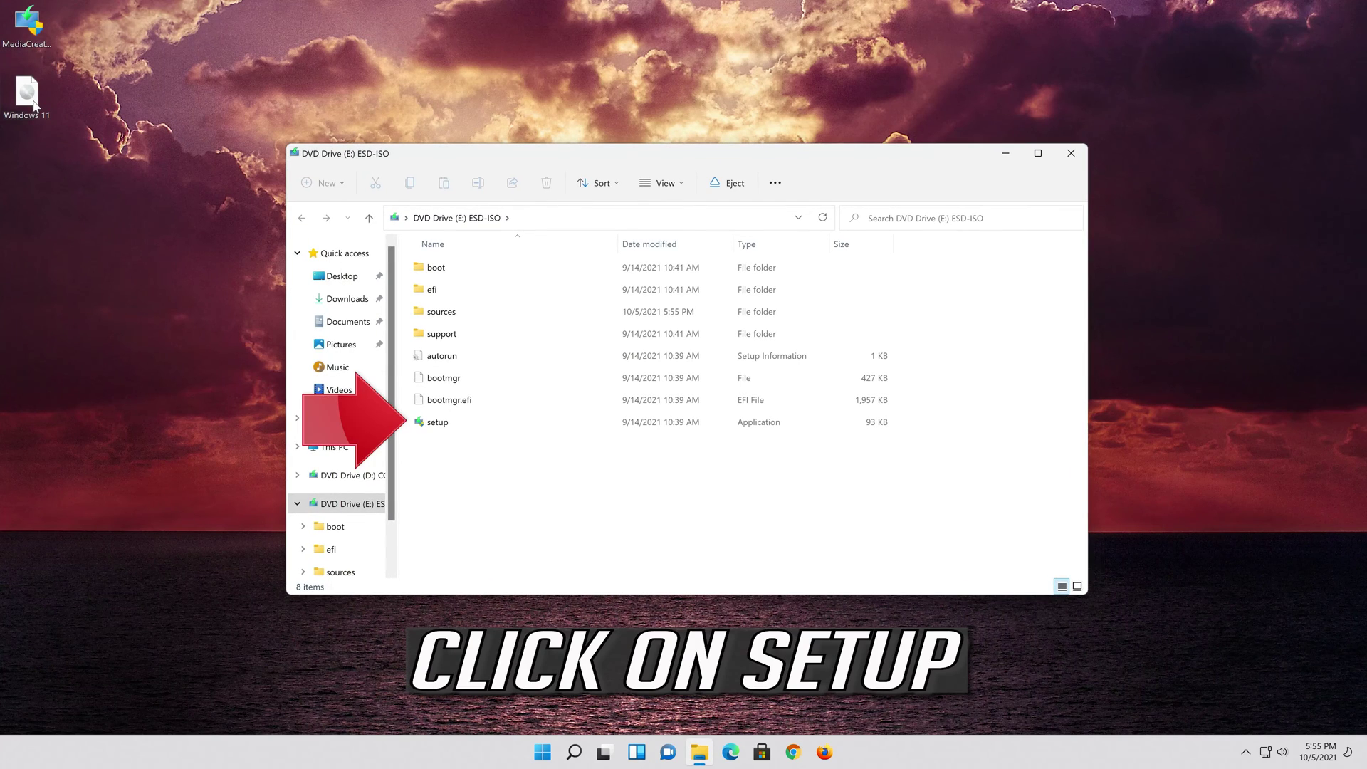
Step: Run setup from the ESD-ISO DVD drive with administrator permission and close the drive's folder window
double_click(477, 417)
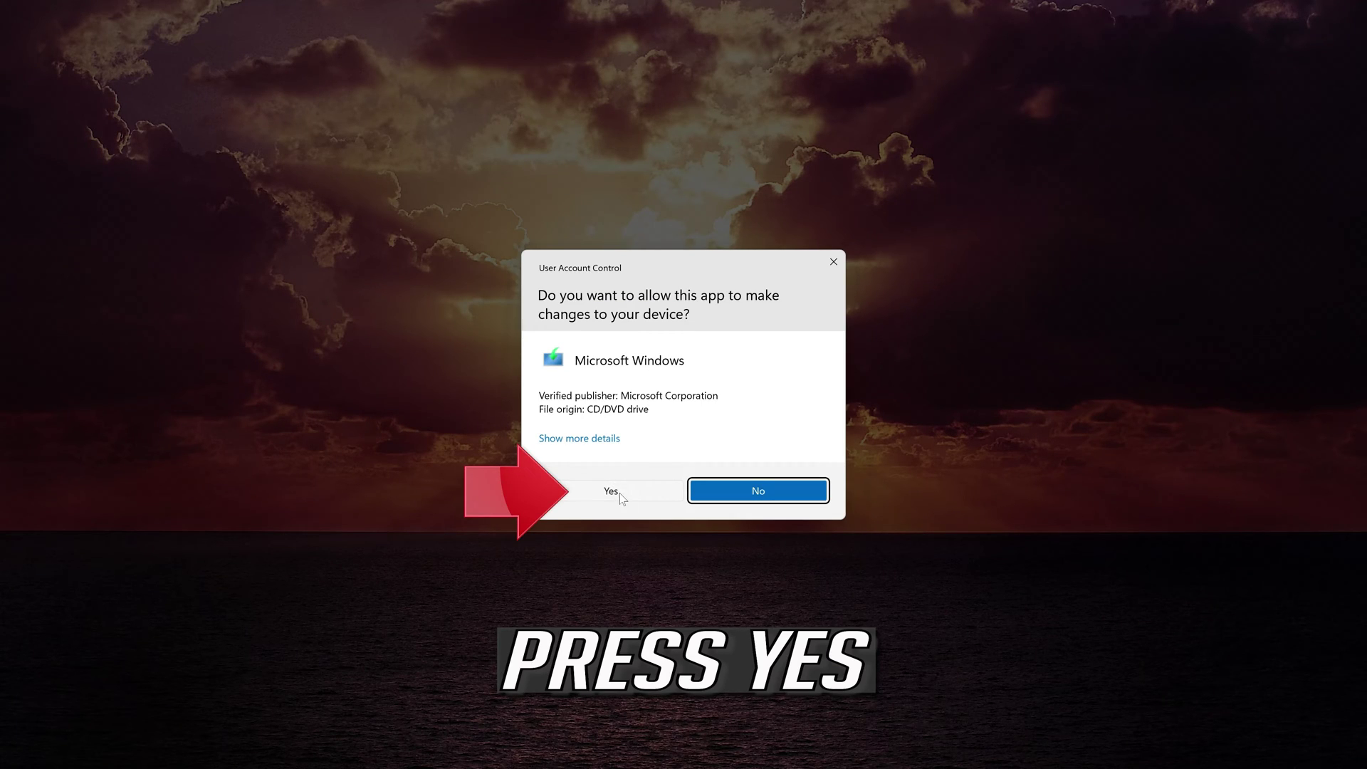
click(620, 493)
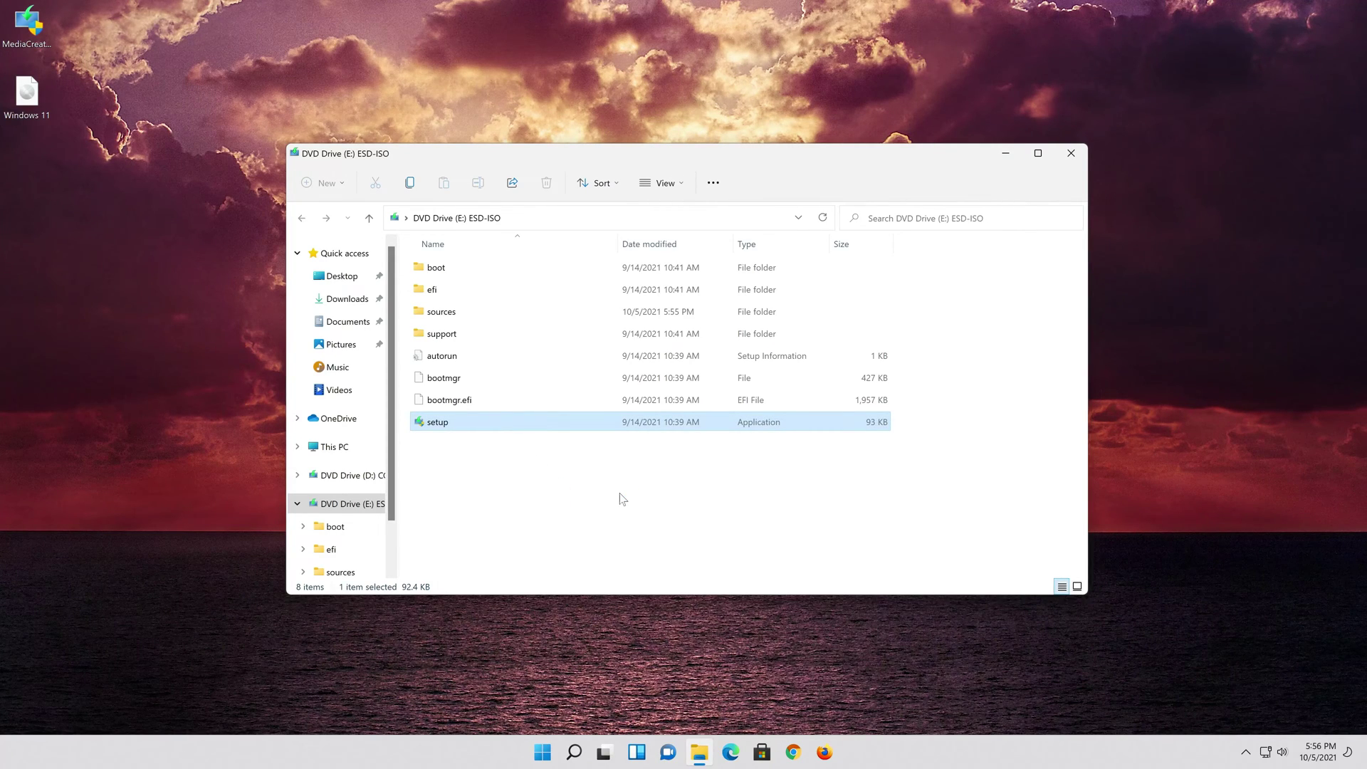
click(1067, 158)
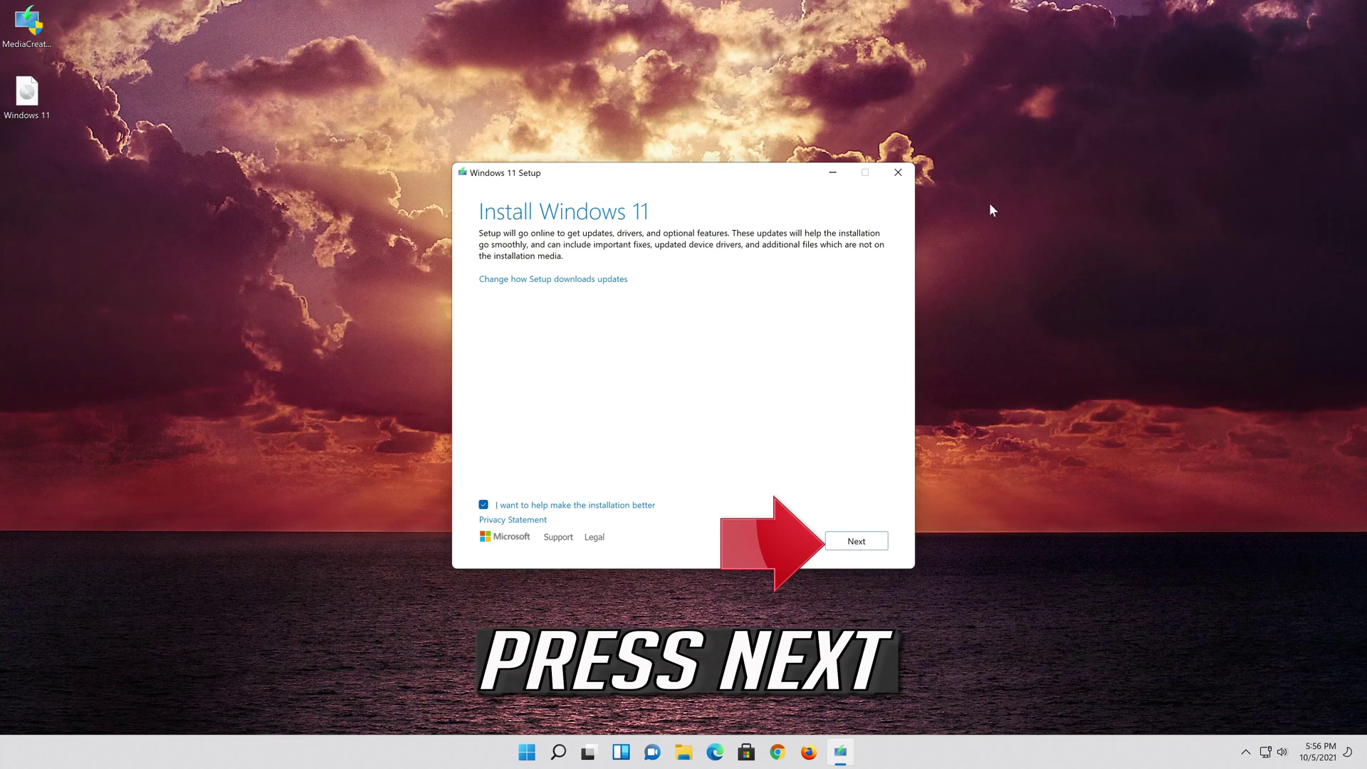
Step: Continue past the Install Windows 11 introduction with its default update settings and accept the license terms
click(868, 548)
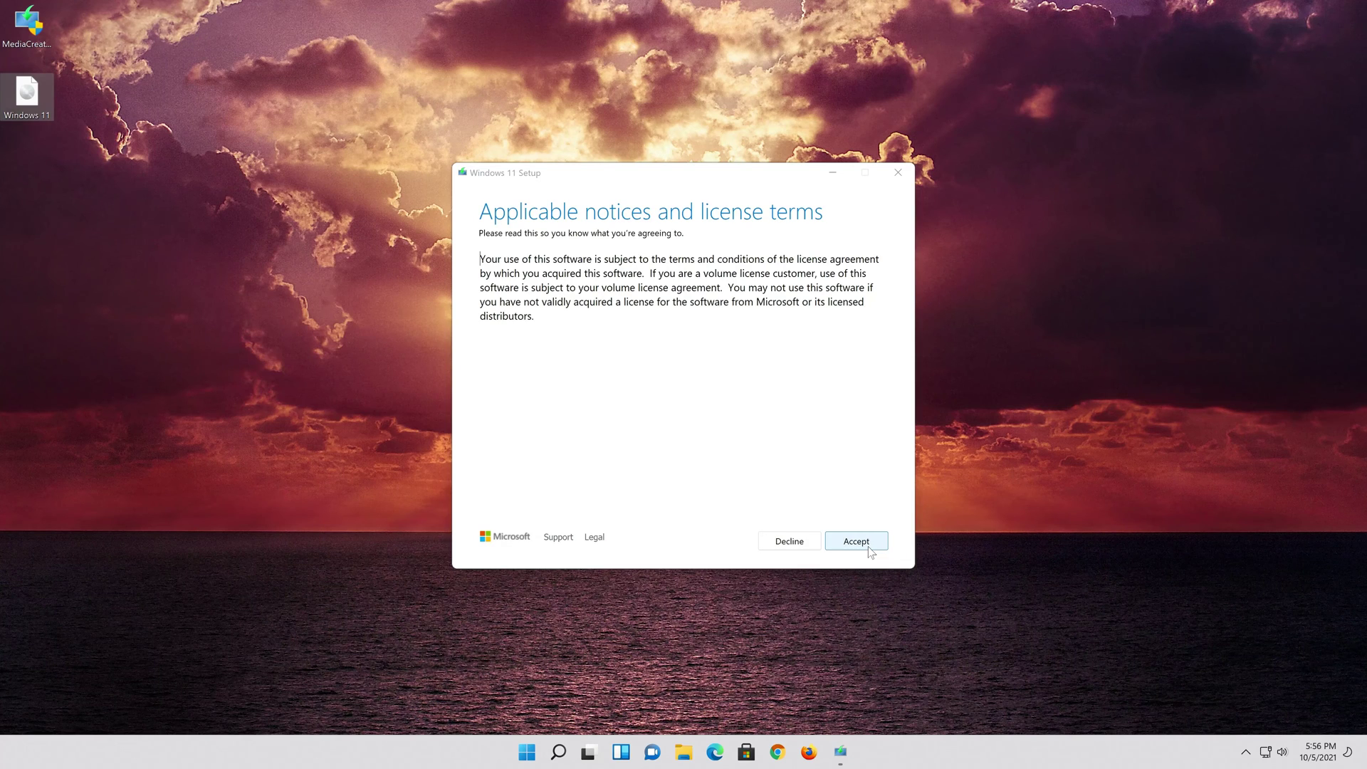
click(861, 546)
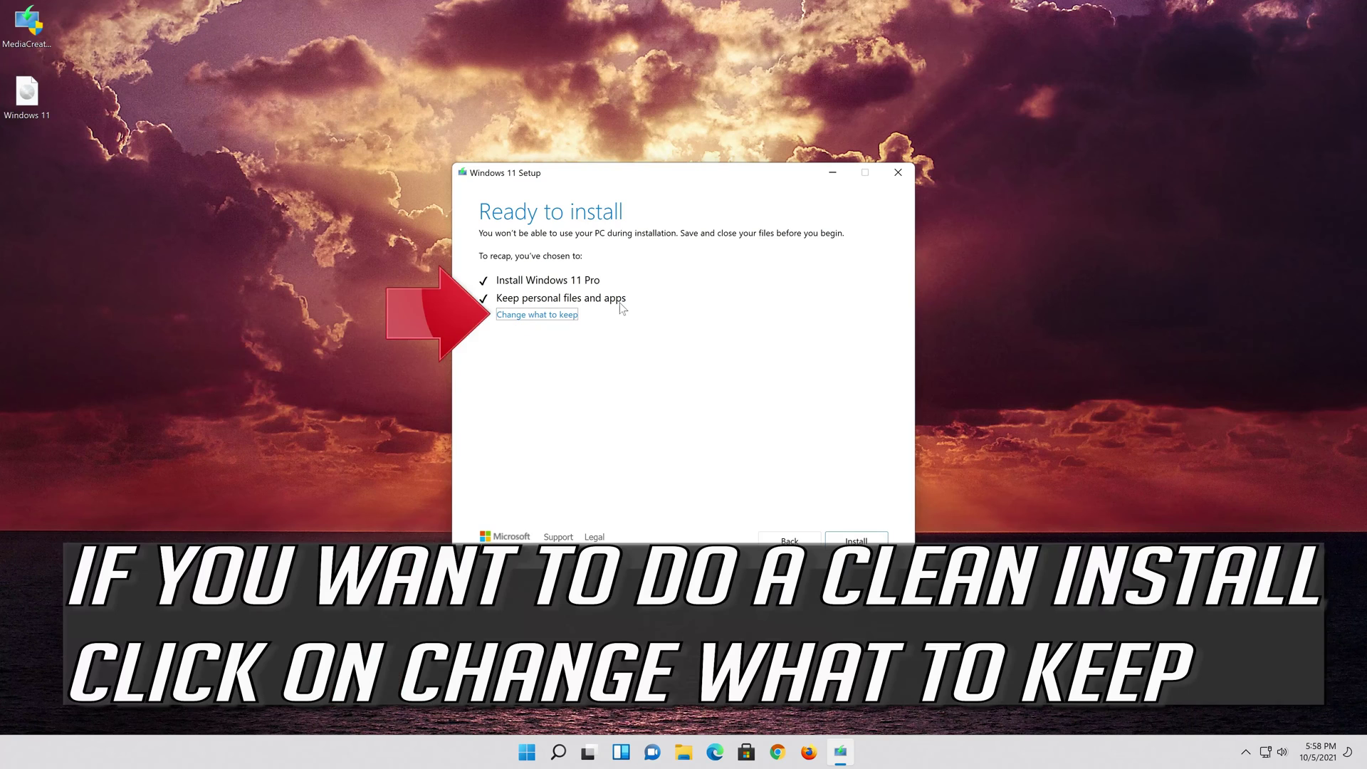
Step: Review what to keep, leave Keep personal files and apps selected, and start the Windows 11 installation
click(568, 317)
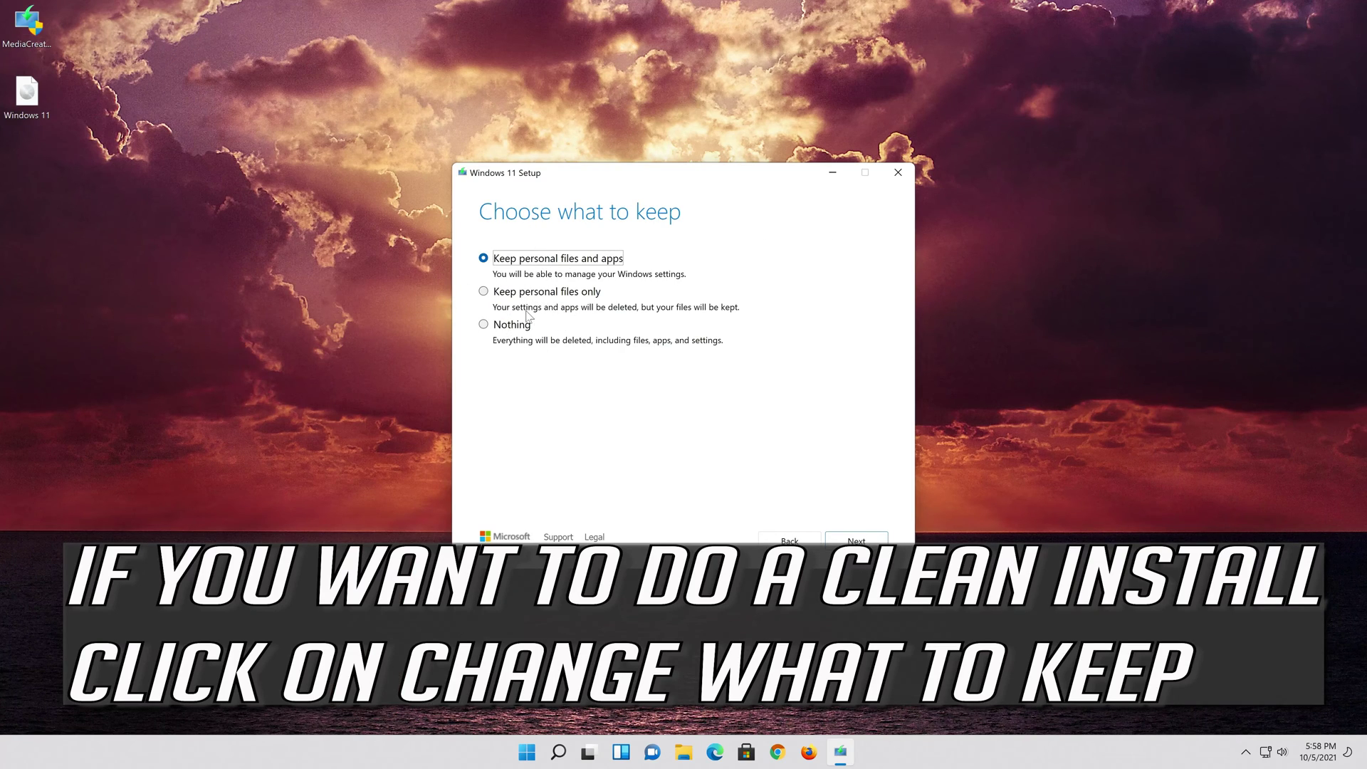
click(858, 542)
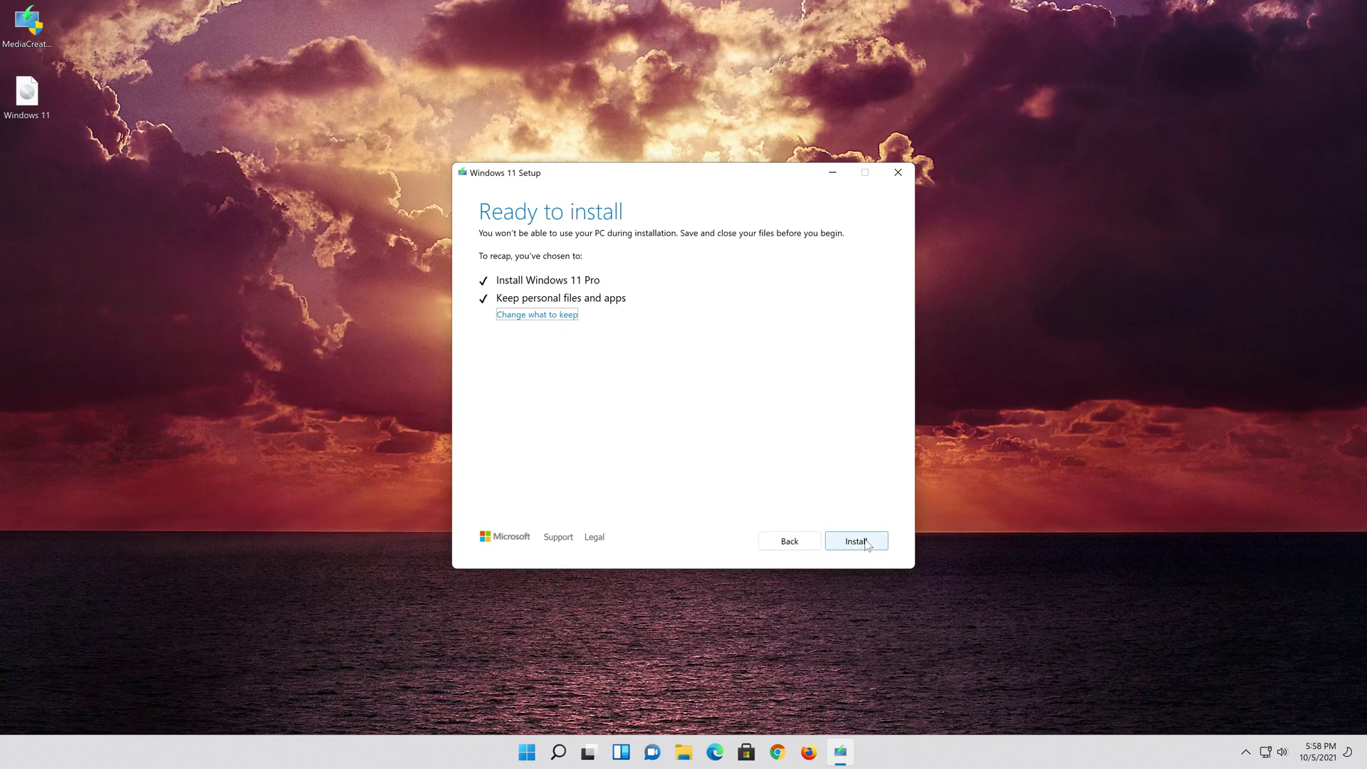
click(865, 542)
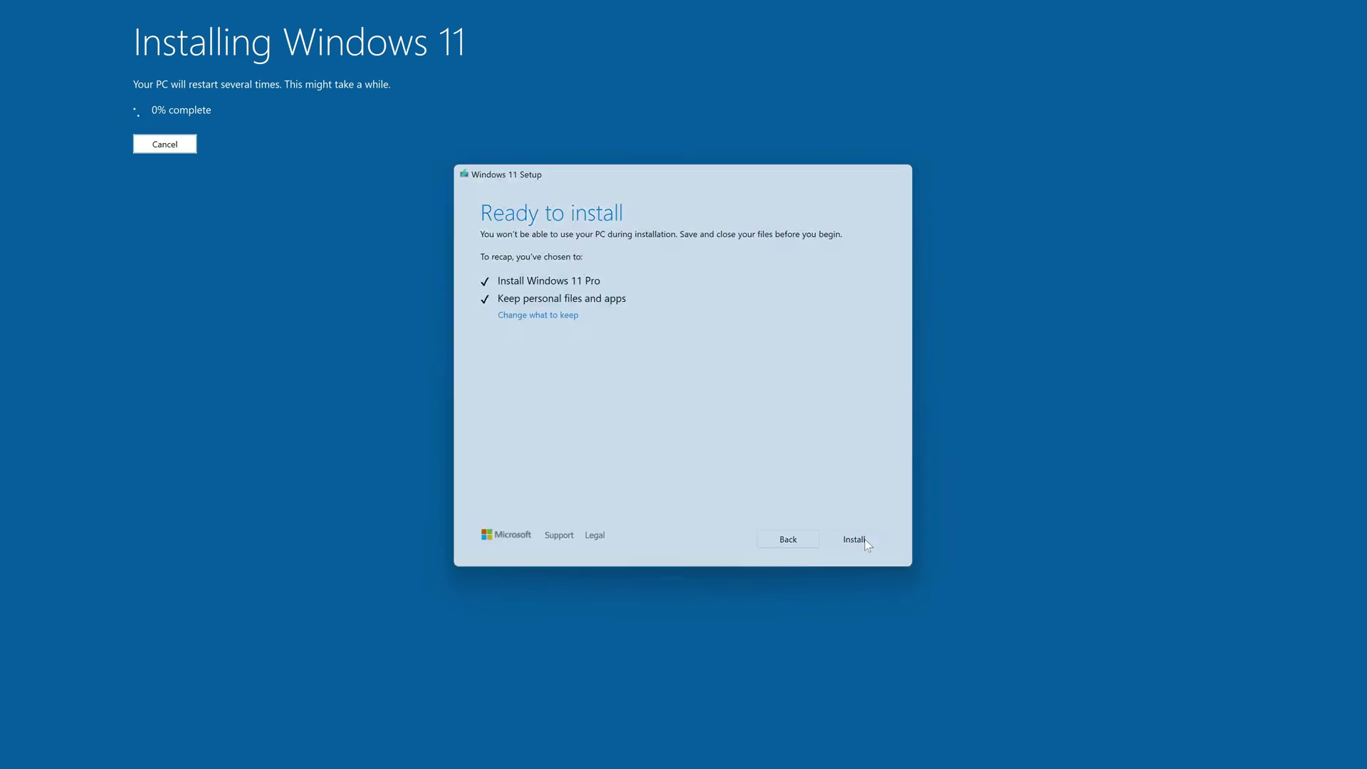